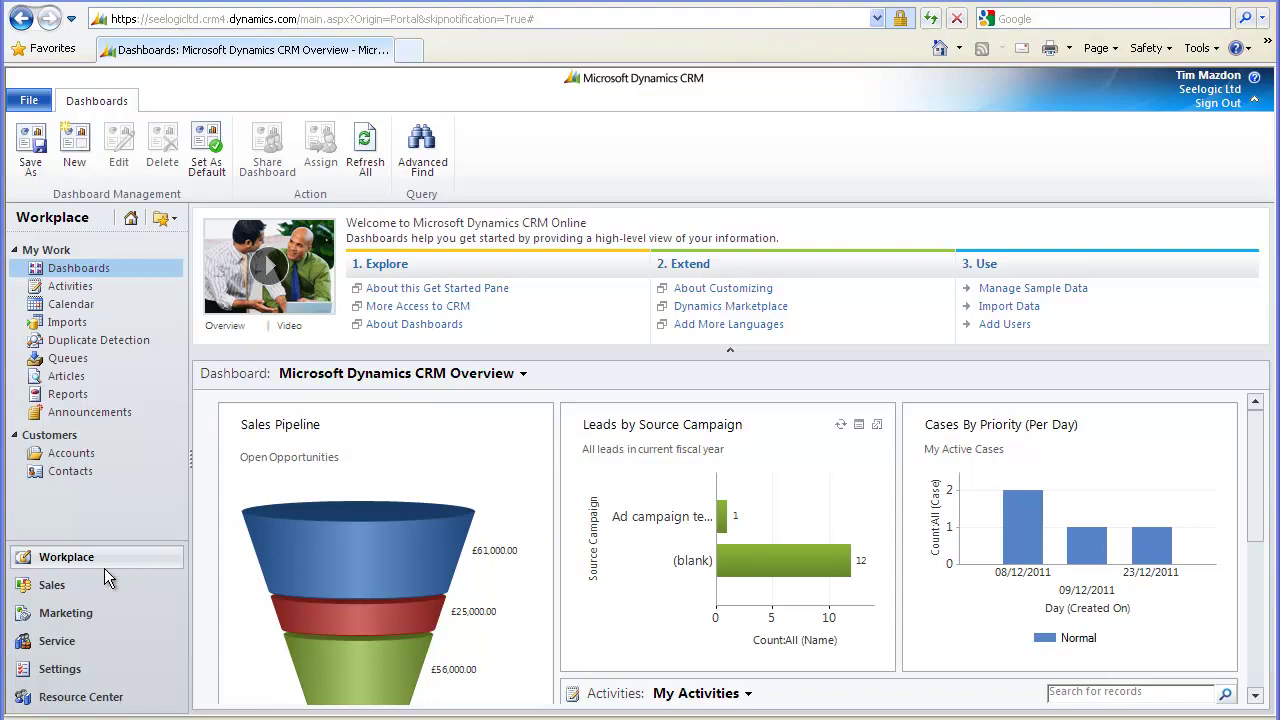
- Open the Zircon Incorporated account from the Sales area and start a new opportunity from its related opportunities
{"action": "left_click", "coordinate": [47, 589]}
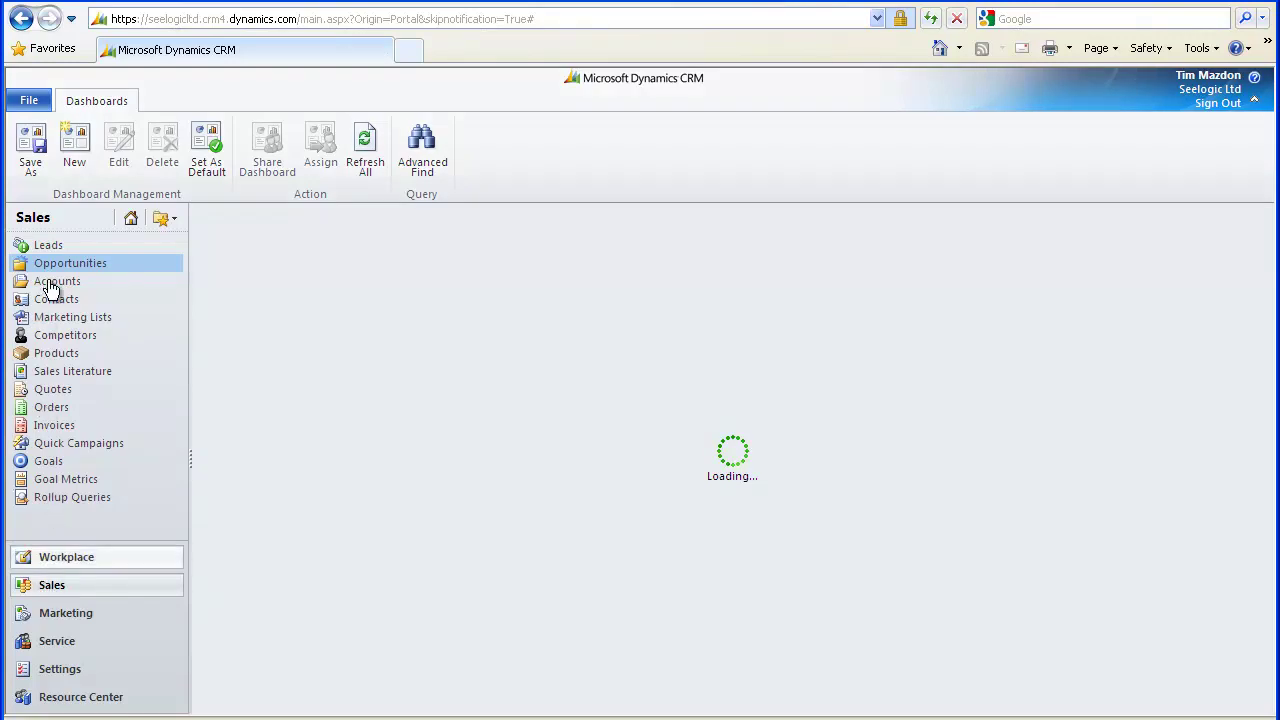
{"action": "left_click", "coordinate": [50, 285]}
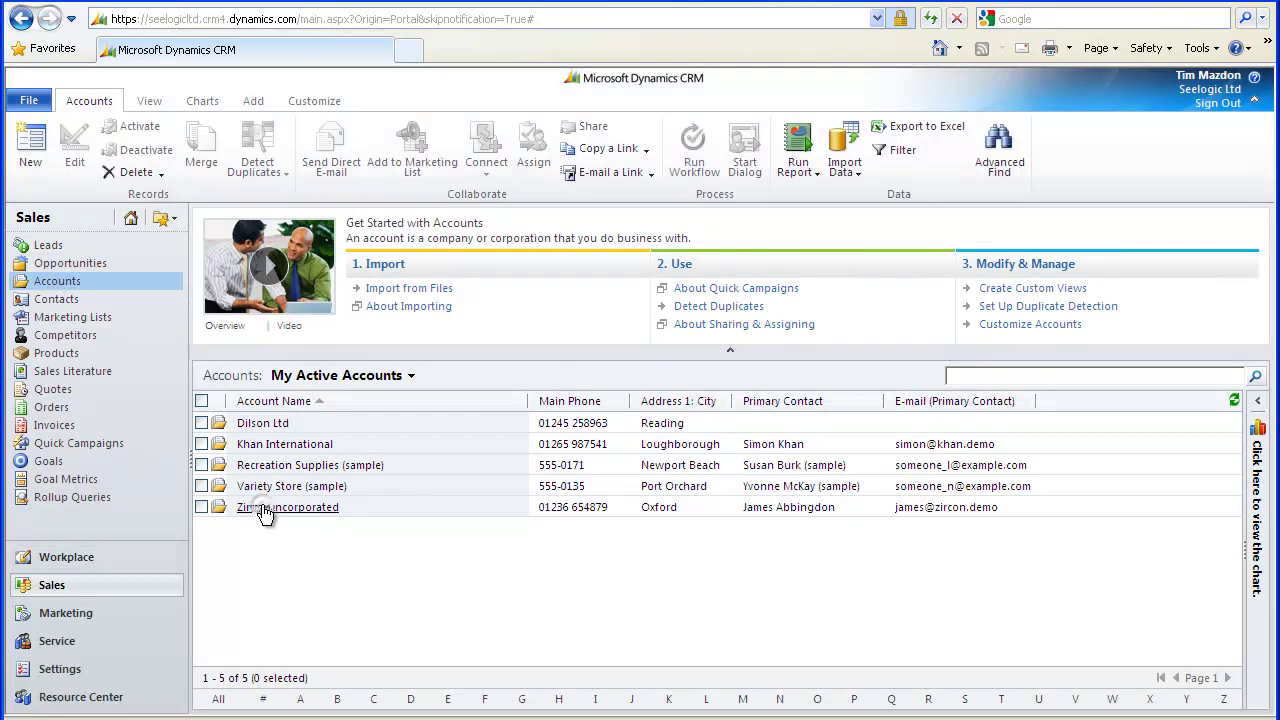
{"action": "left_click", "coordinate": [265, 510]}
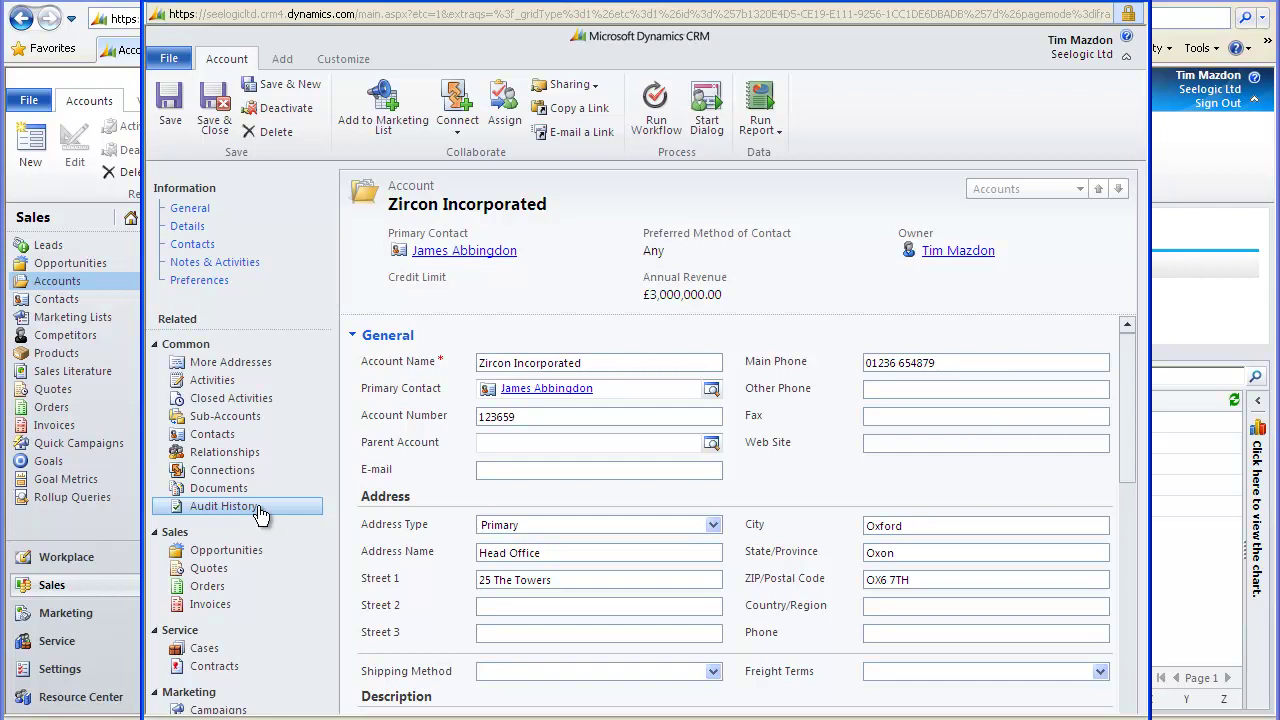
{"action": "left_click", "coordinate": [215, 555]}
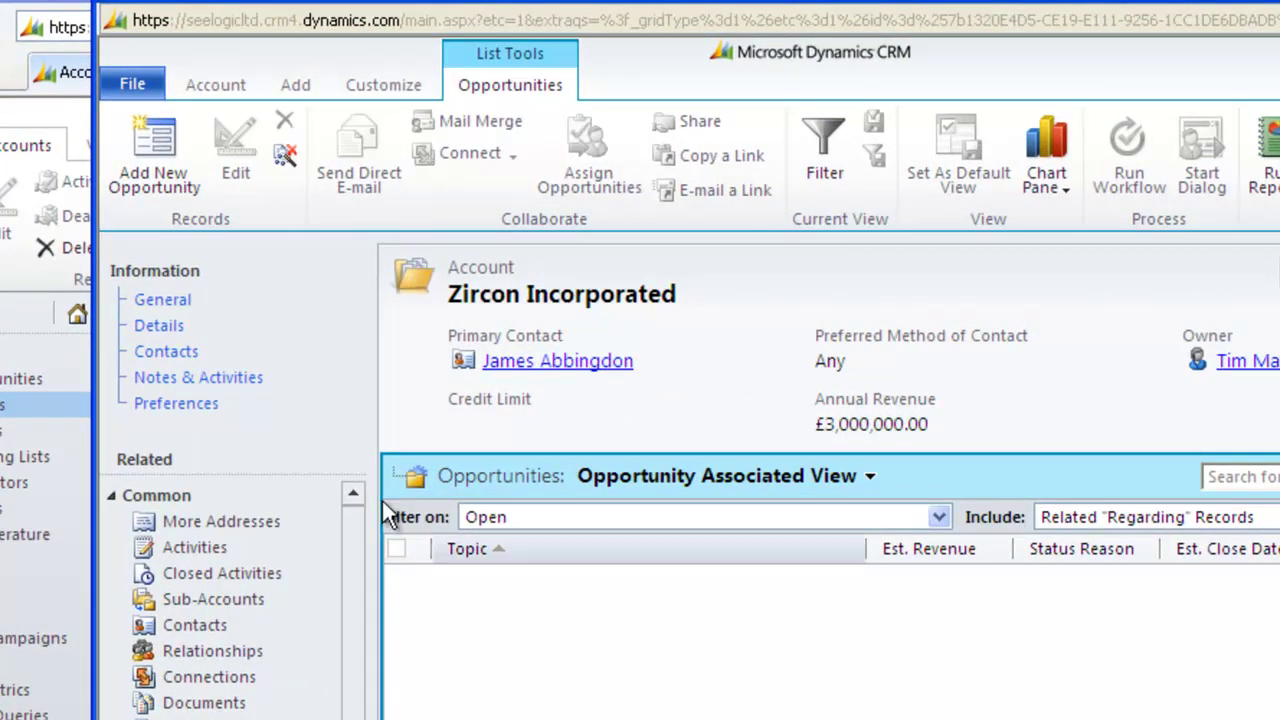
{"action": "left_click", "coordinate": [157, 150]}
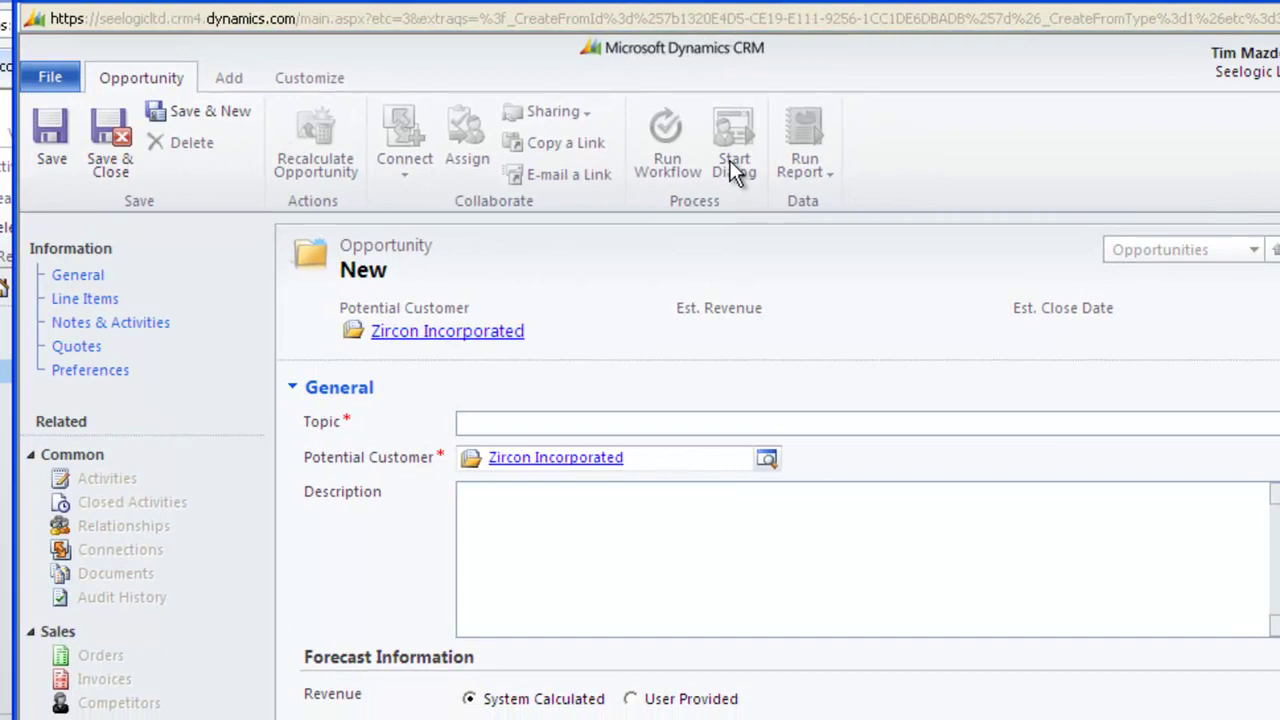
- Enter the topic "New PS Deal" and the description "Professional Service days for Training" for the new opportunity
{"action": "left_click", "coordinate": [623, 414]}
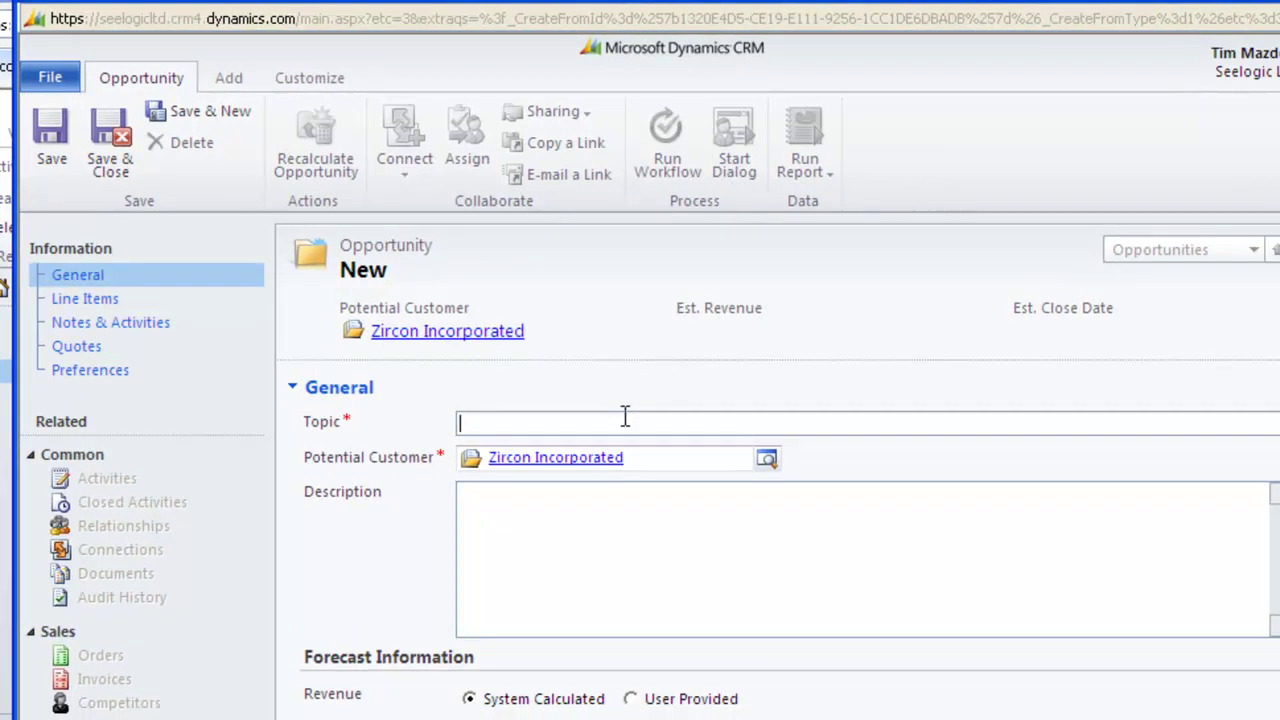
{"action": "type", "text": "New"}
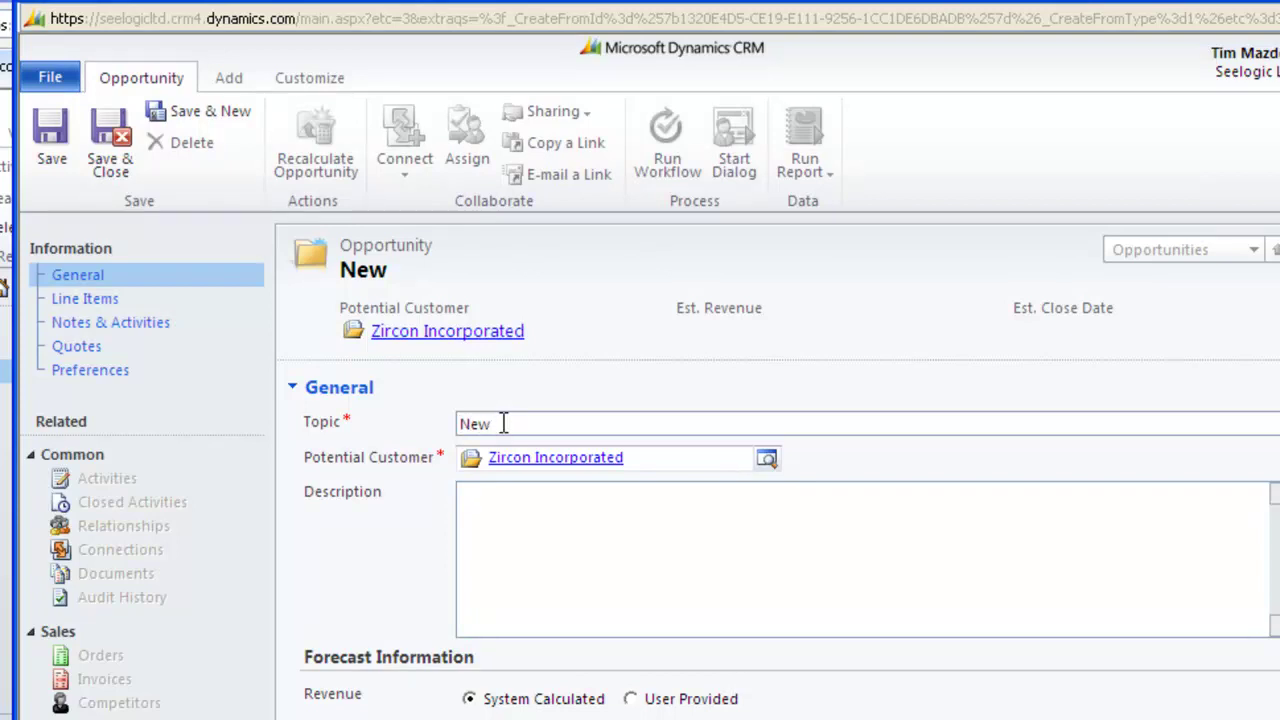
{"action": "type", "text": " Pe Deal"}
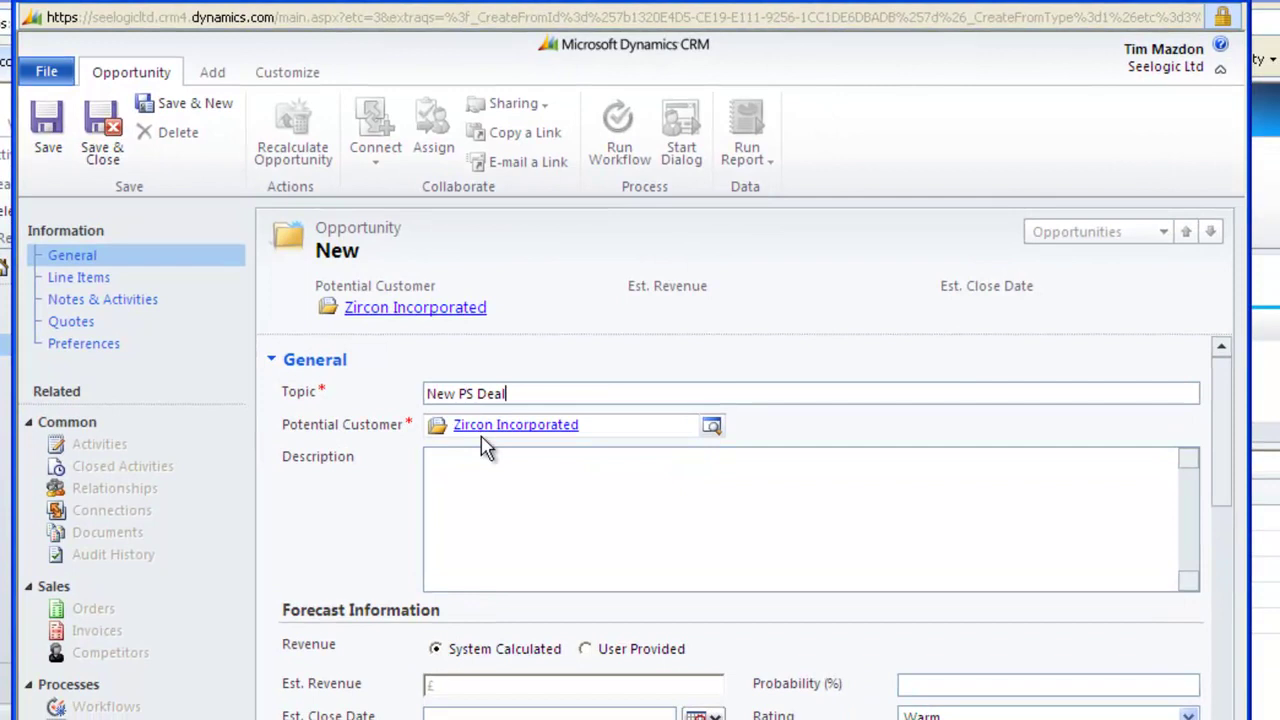
{"action": "left_click", "coordinate": [460, 458]}
{"action": "type", "text": "Professional Service days for T"}
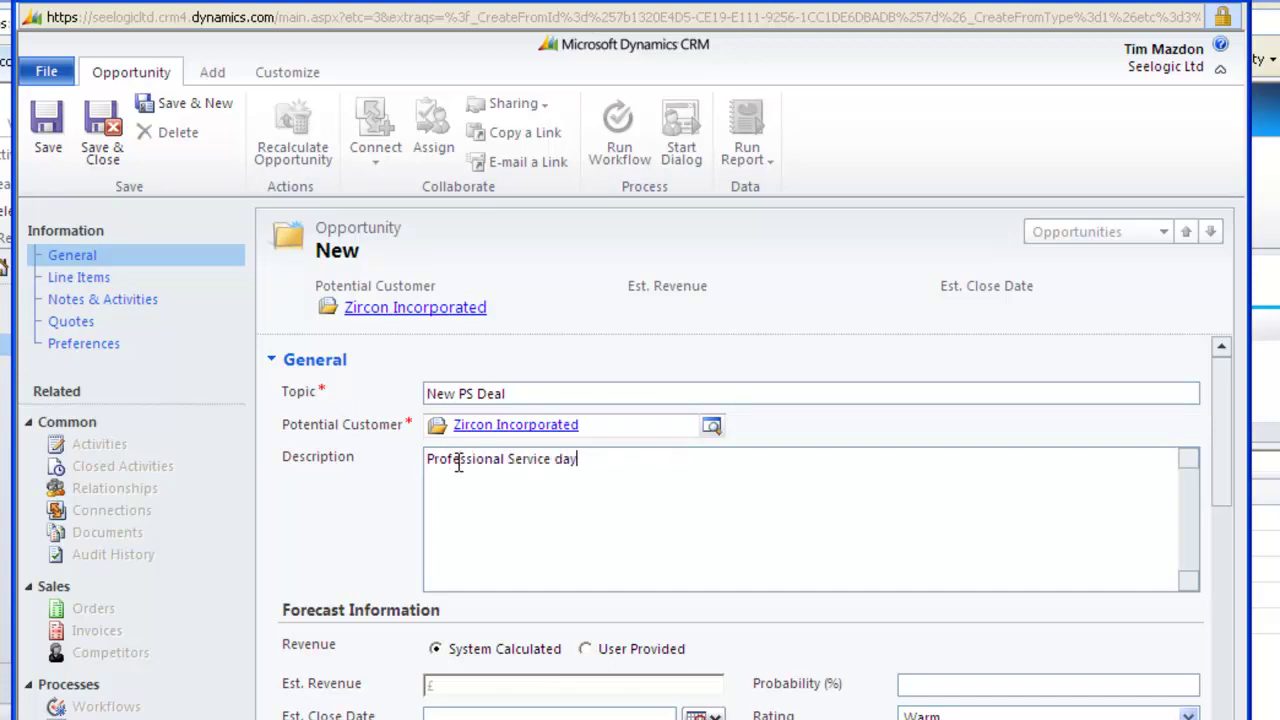
{"action": "type", "text": "raining"}
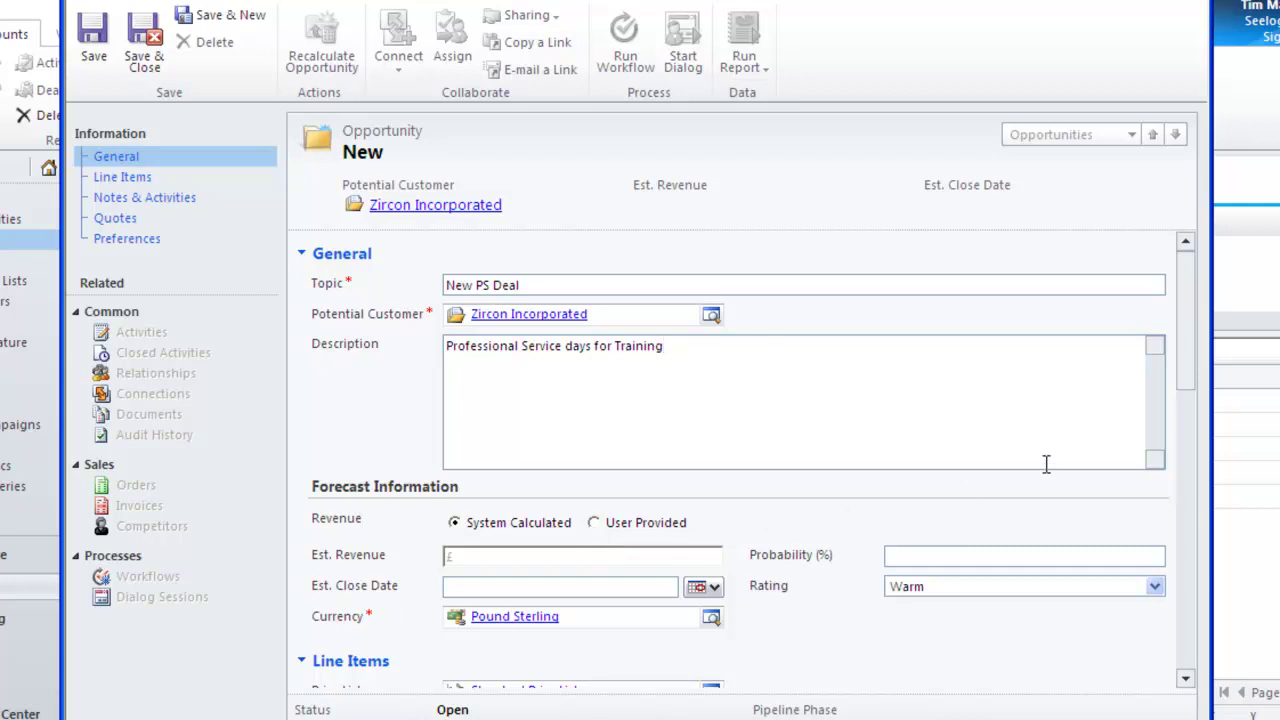
- Set the opportunity's probability to 10% and its estimated close date to 29/02/2012
{"action": "left_click_drag", "start_coordinate": [1186, 373], "coordinate": [1180, 454]}
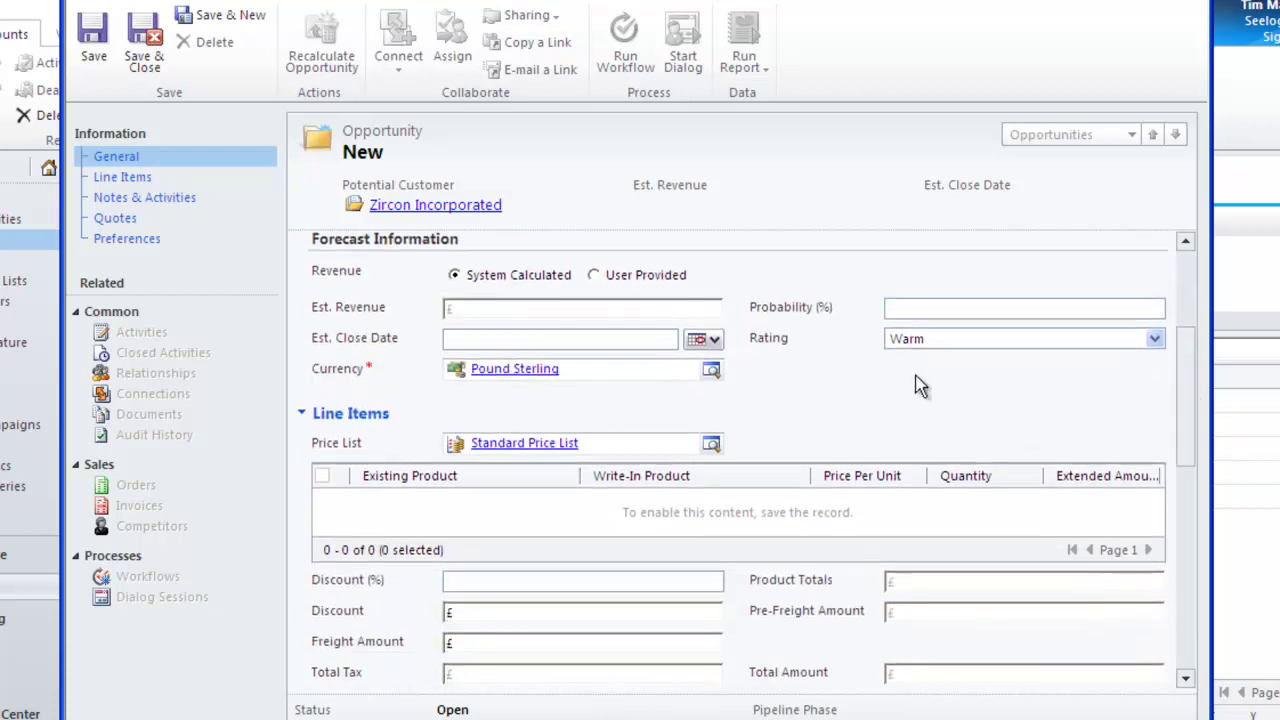
{"action": "left_click", "coordinate": [896, 309]}
{"action": "type", "text": "10"}
{"action": "left_click", "coordinate": [697, 342]}
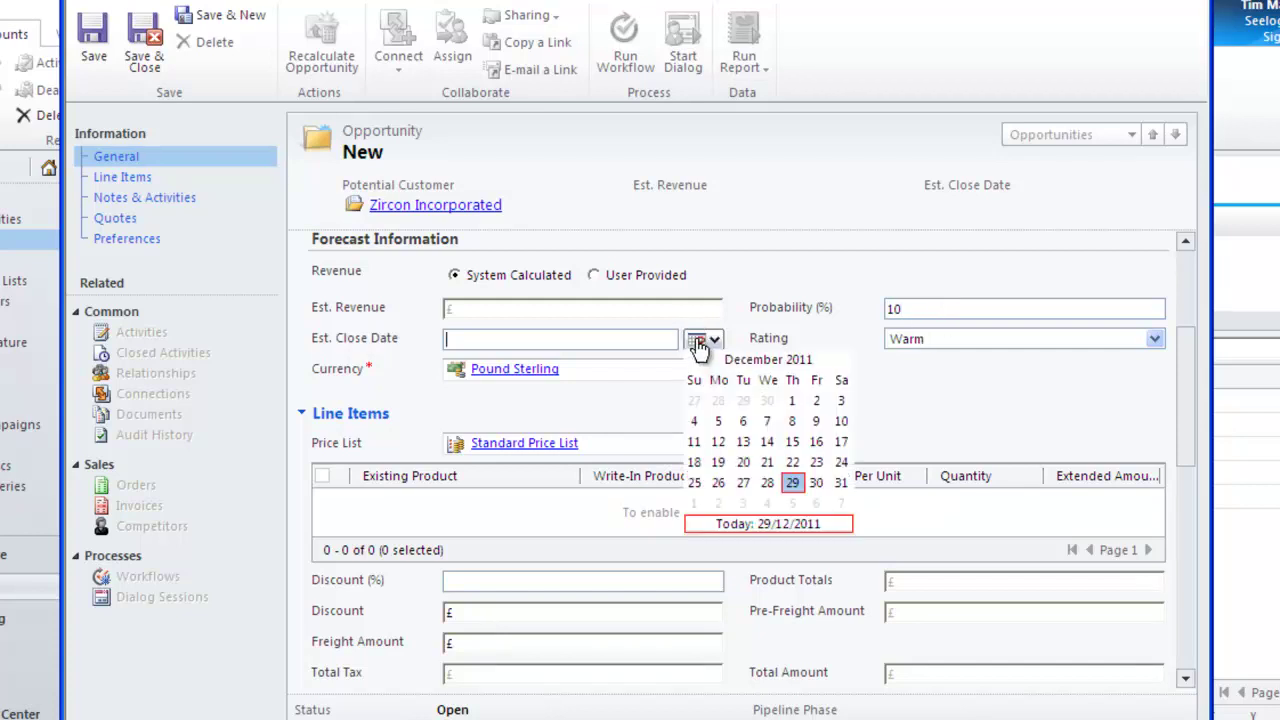
{"action": "left_click", "coordinate": [841, 361]}
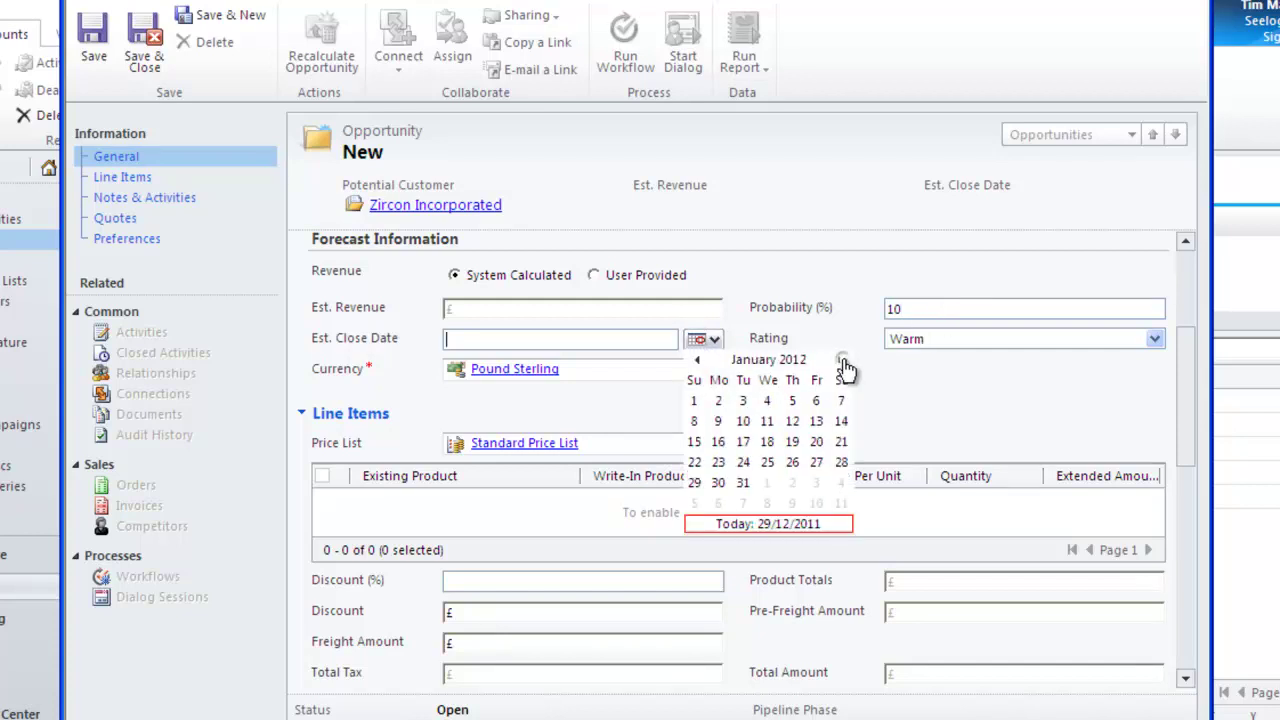
{"action": "left_click", "coordinate": [842, 362]}
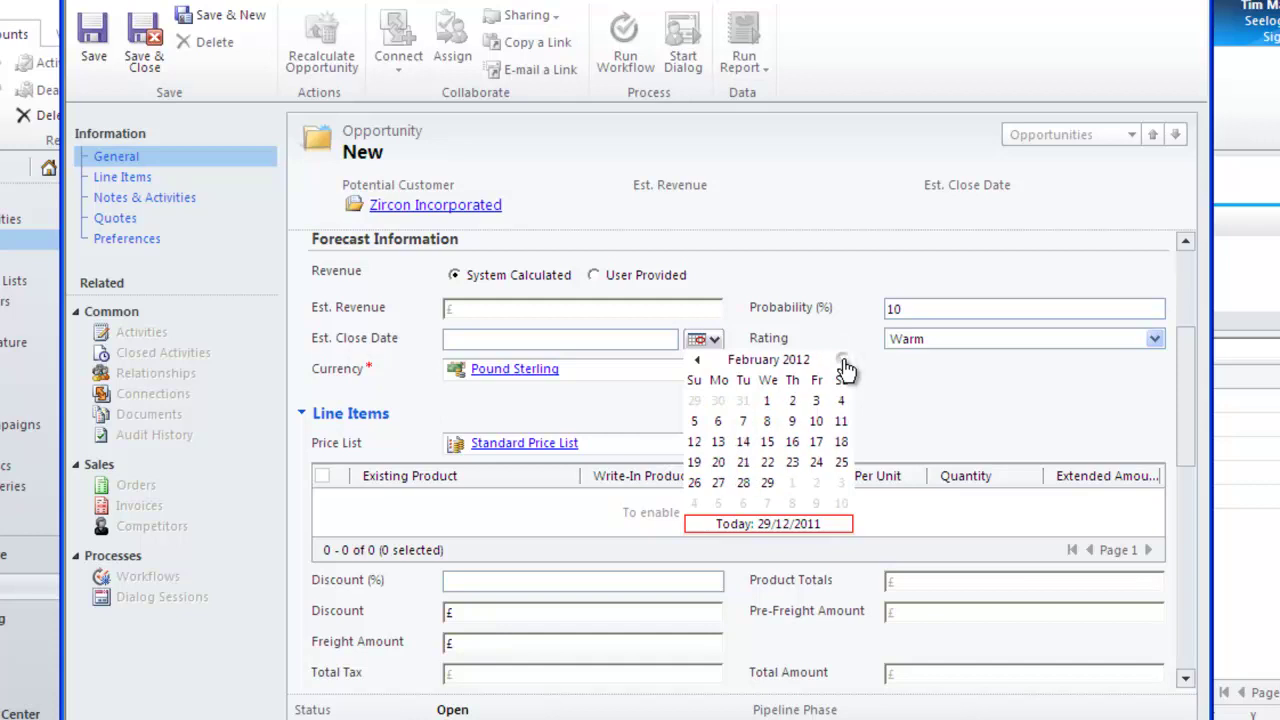
{"action": "left_click", "coordinate": [767, 483]}
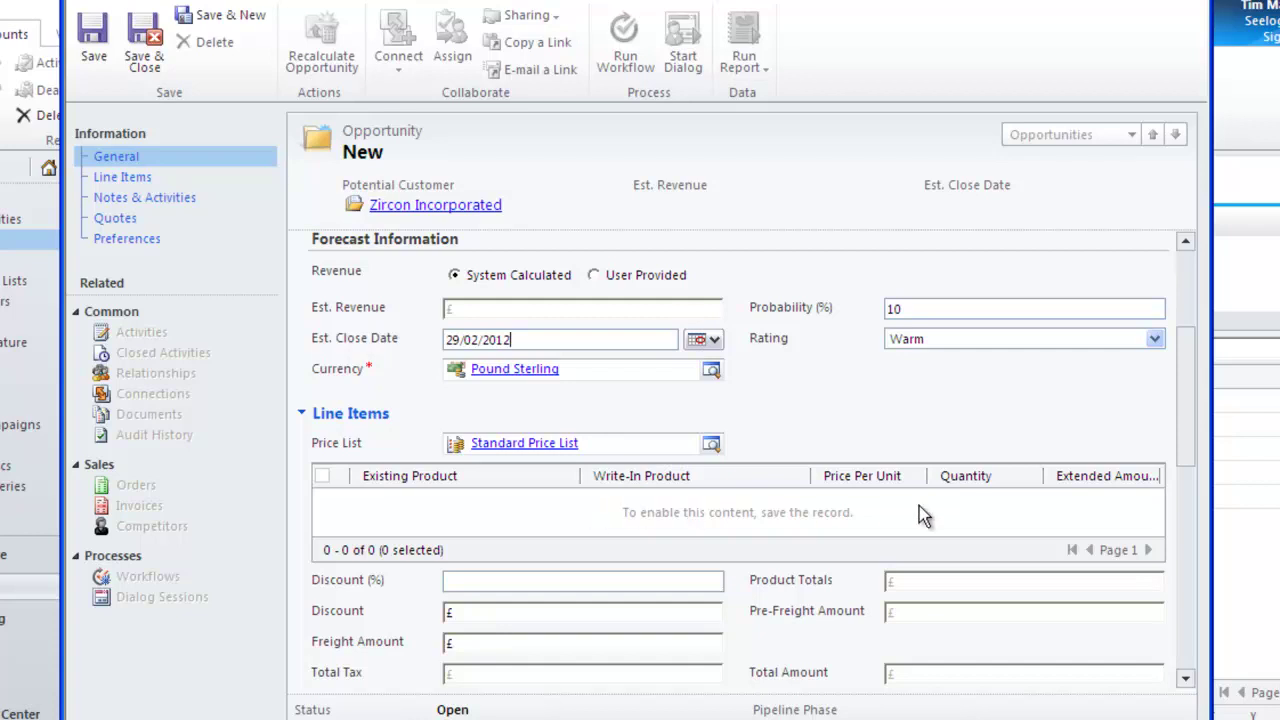
- Expand the Notes & Activities section of the opportunity form and save the new opportunity
{"action": "scroll", "coordinate": [1181, 436], "scroll_direction": "down", "scroll_amount": 1}
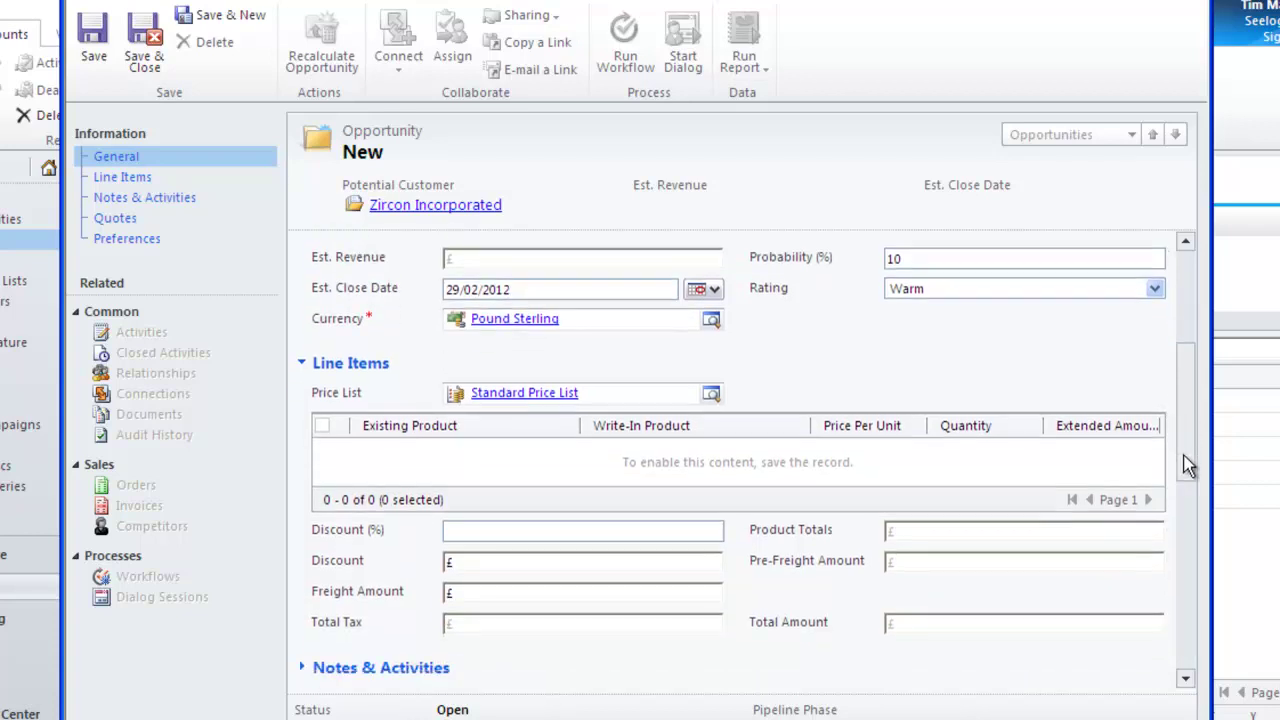
{"action": "left_click_drag", "start_coordinate": [1183, 455], "coordinate": [1181, 573]}
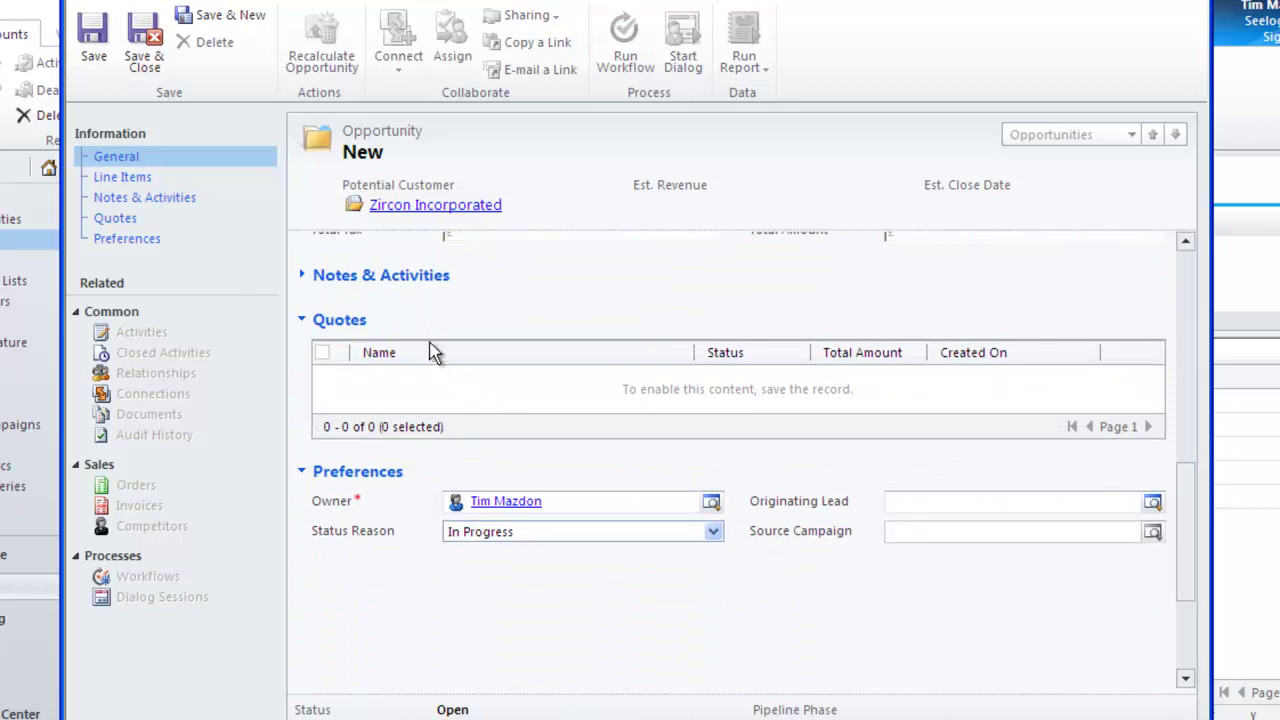
{"action": "left_click", "coordinate": [306, 277]}
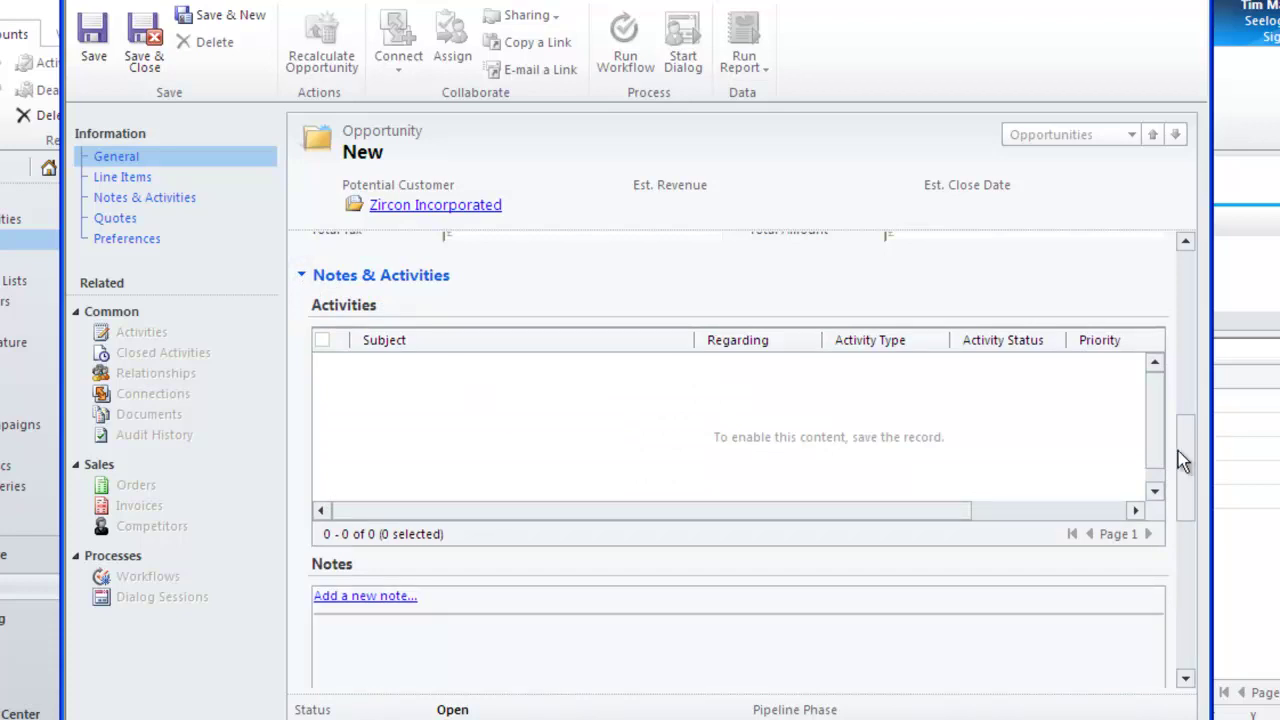
{"action": "left_click_drag", "start_coordinate": [1178, 451], "coordinate": [1169, 549]}
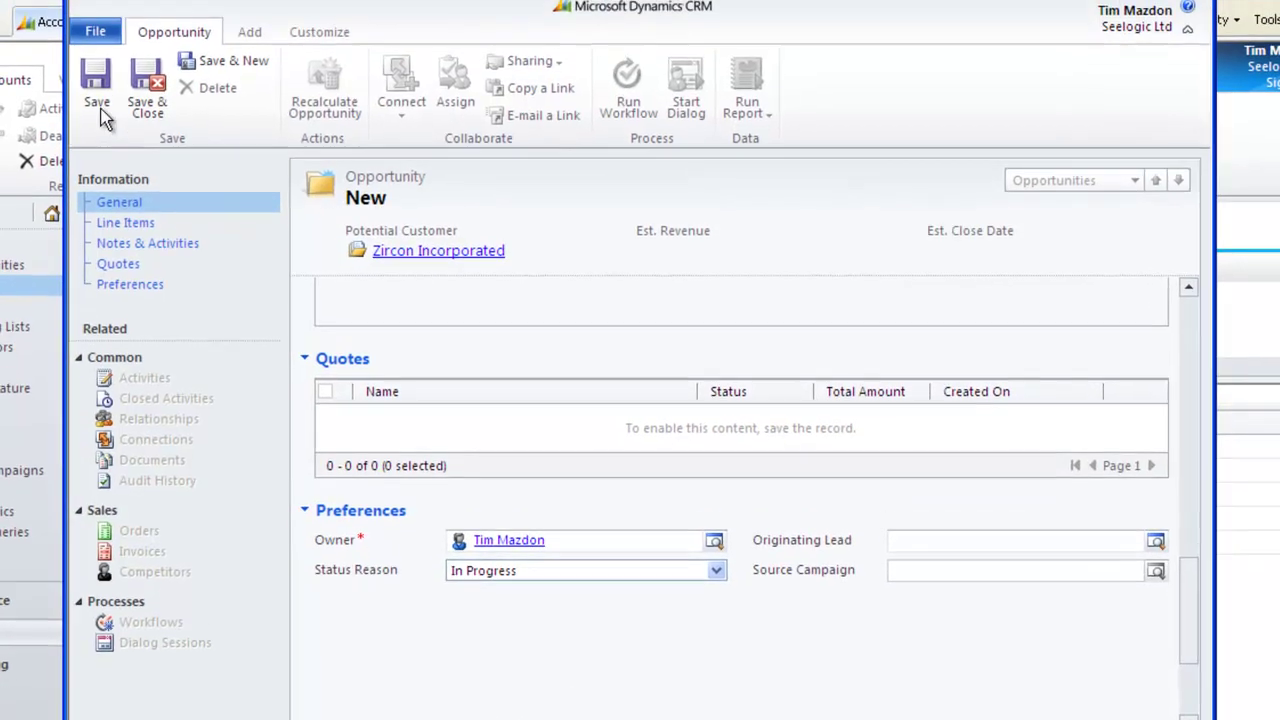
{"action": "left_click", "coordinate": [97, 90]}
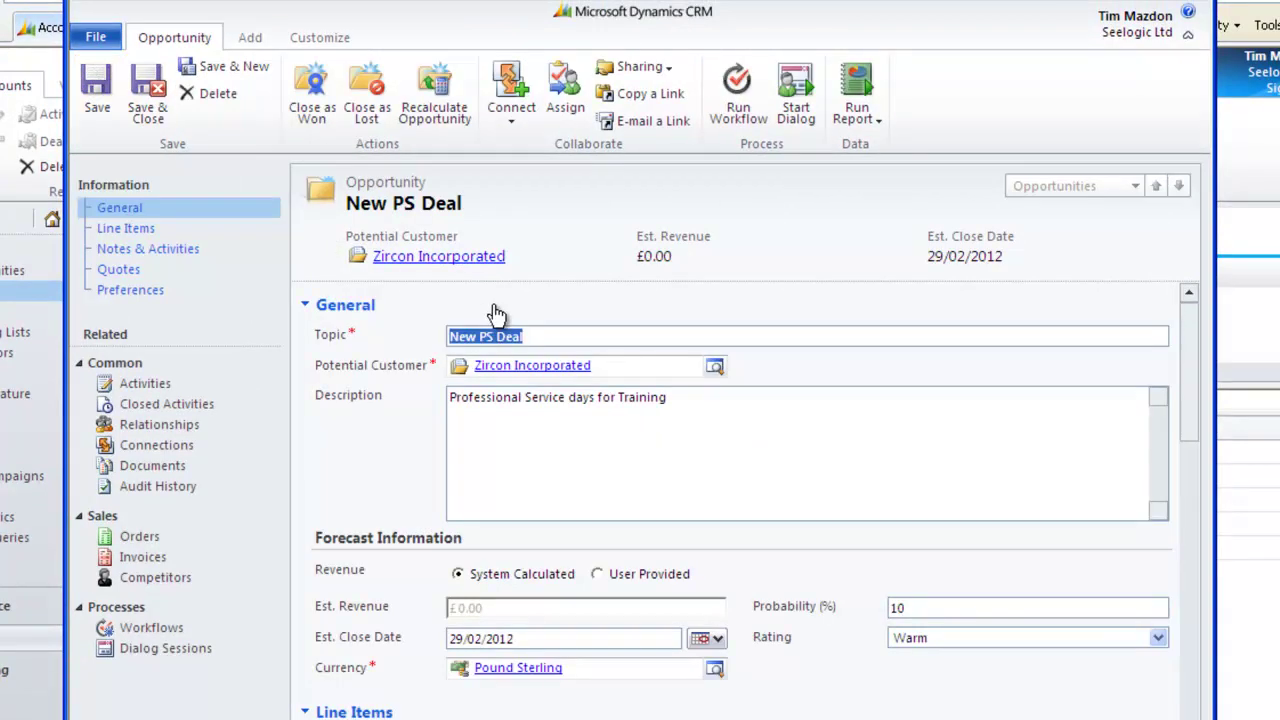
- Start a new line item on the opportunity with Professional Service Days as the existing product
{"action": "left_click", "coordinate": [137, 237]}
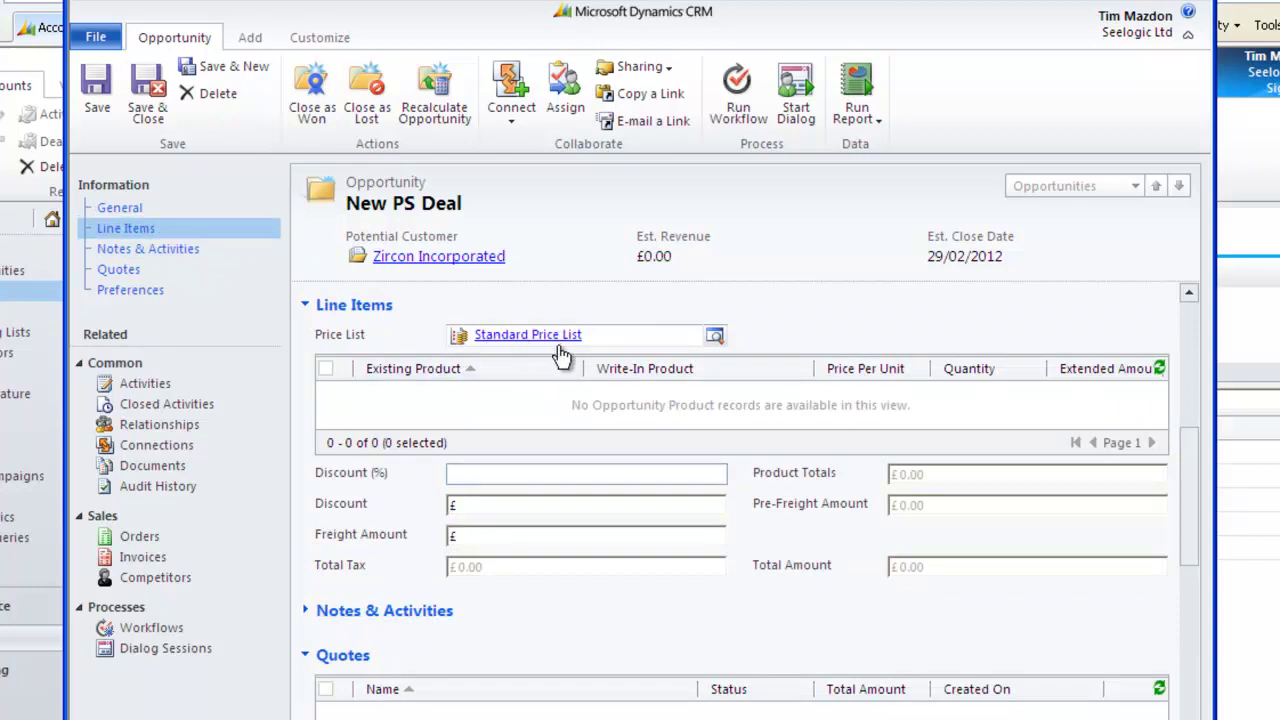
{"action": "left_click", "coordinate": [578, 408]}
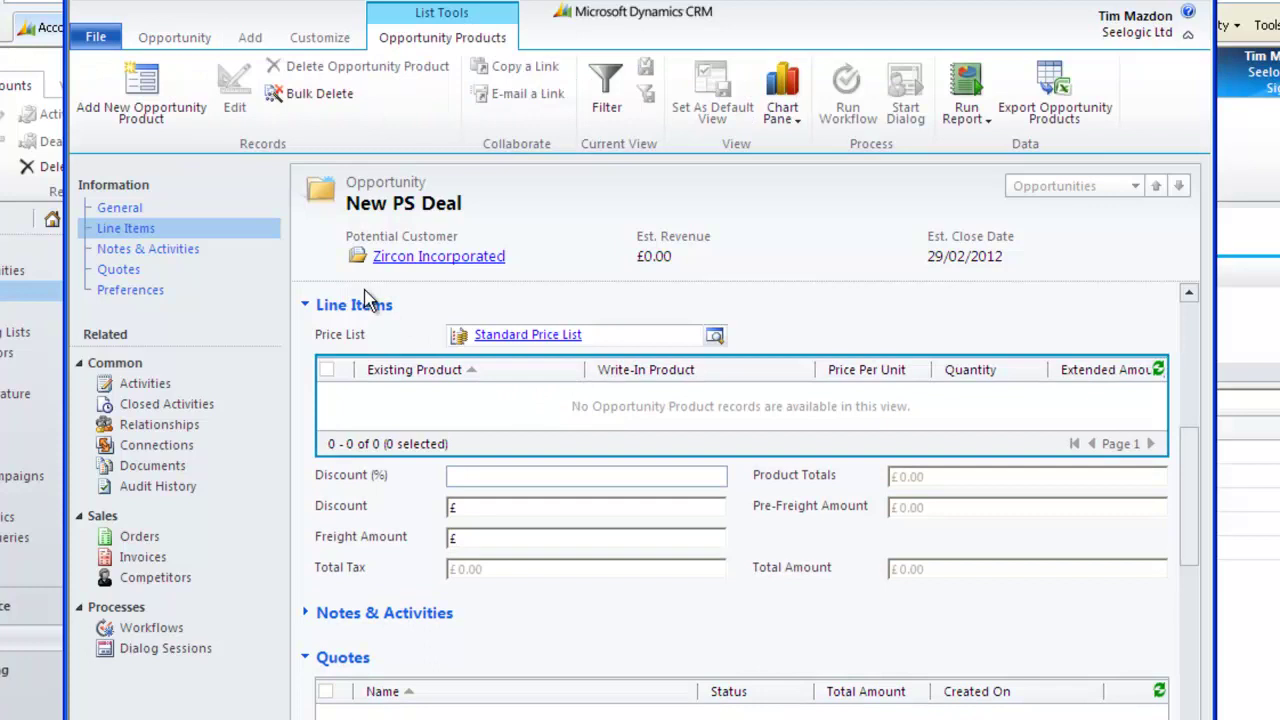
{"action": "left_click", "coordinate": [140, 107]}
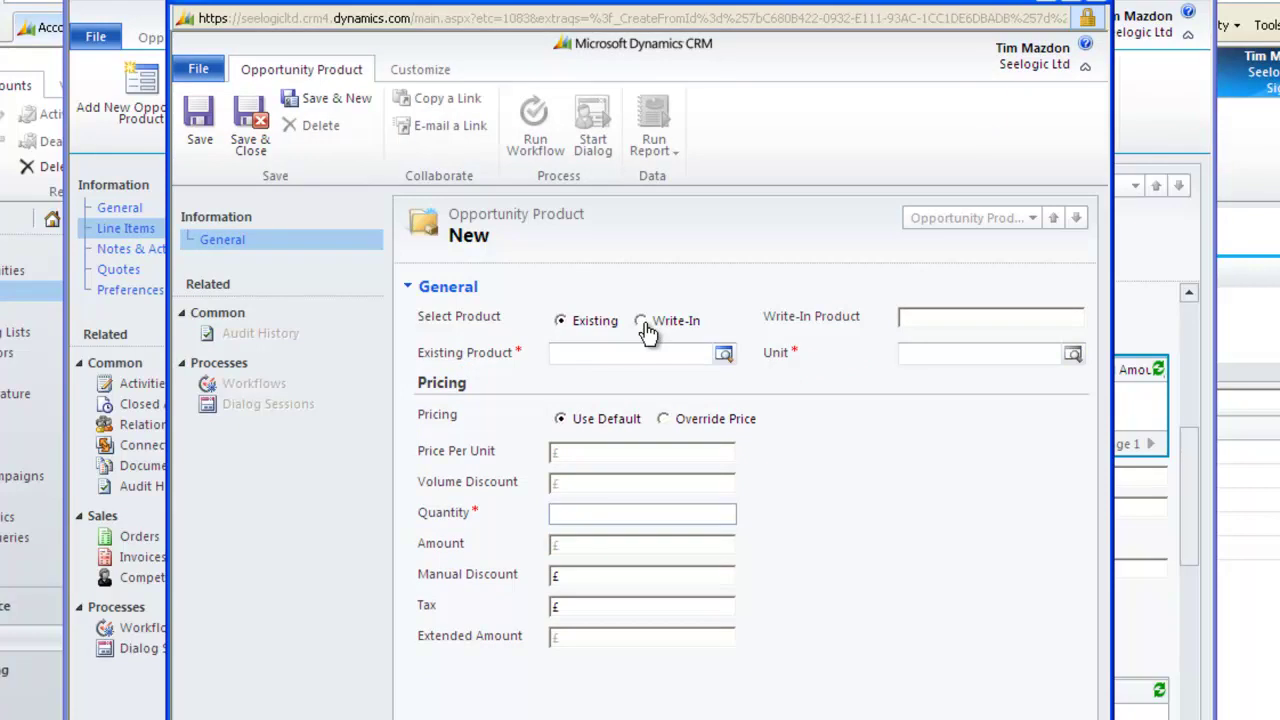
{"action": "left_click", "coordinate": [723, 358]}
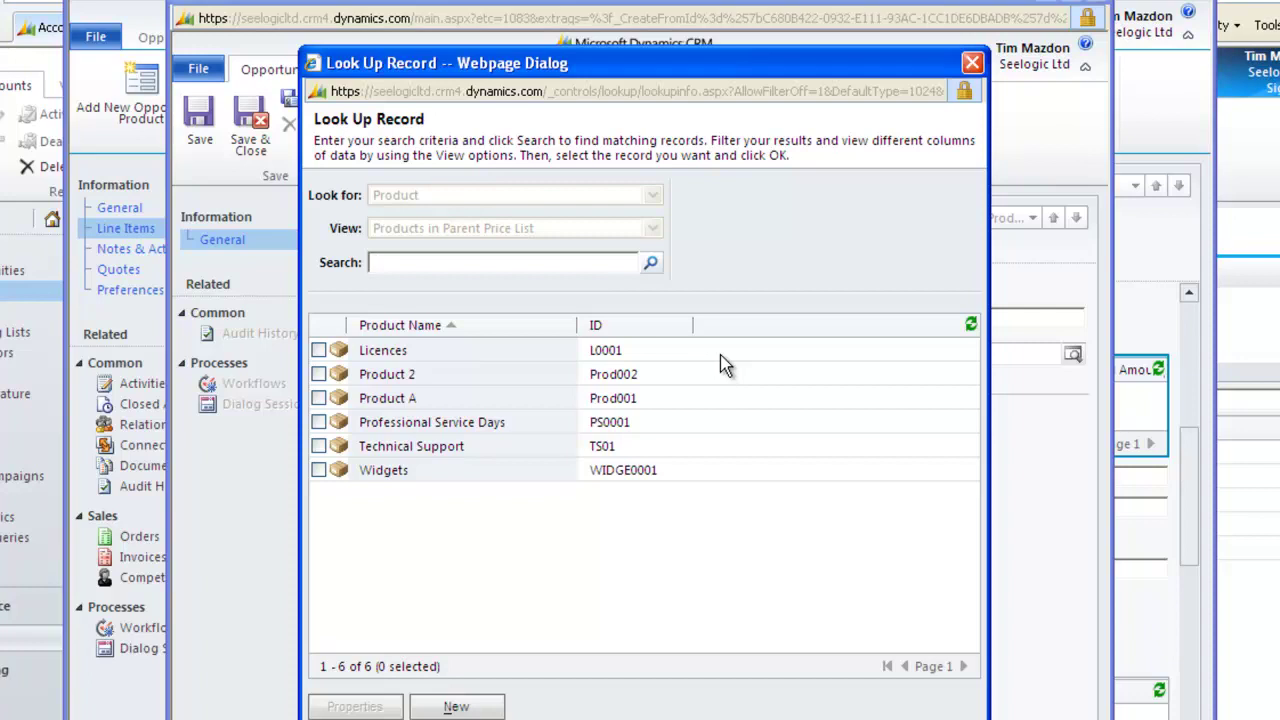
{"action": "left_click", "coordinate": [450, 424]}
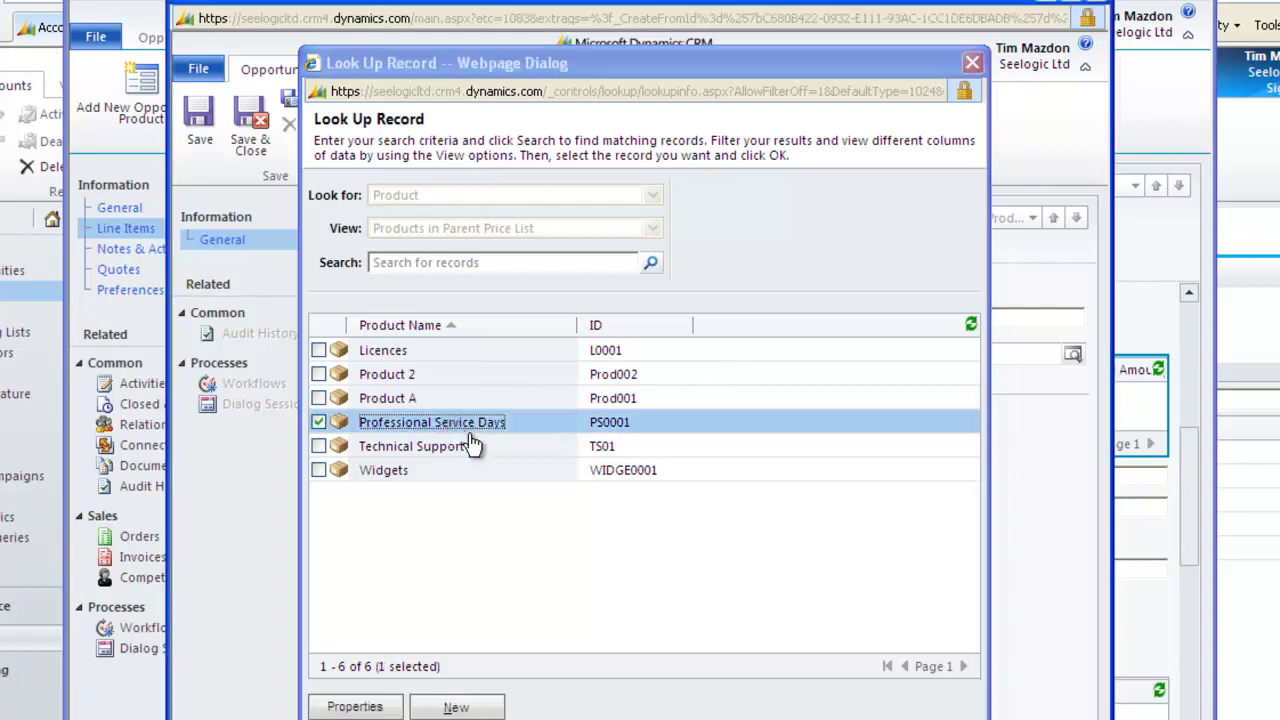
{"action": "left_click", "coordinate": [718, 710]}
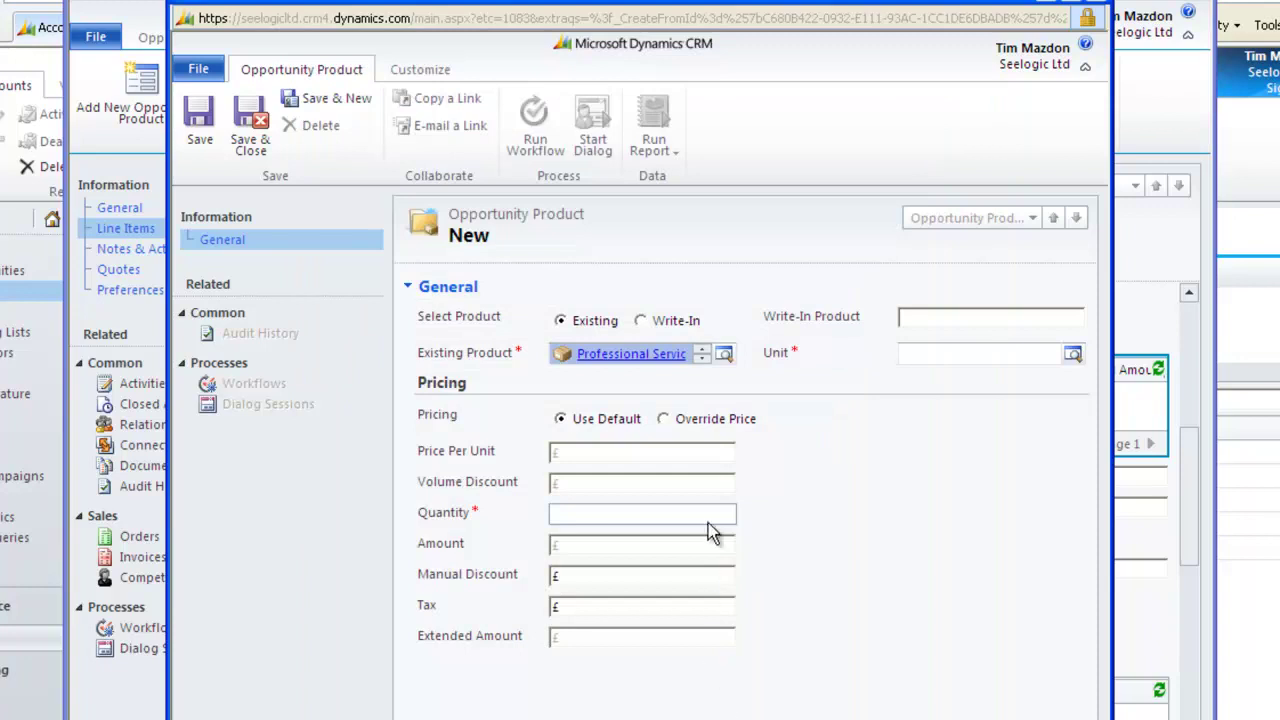
- Set the line item's unit to 10 PS Days and quantity to 2, and save and close it
{"action": "left_click", "coordinate": [1072, 357]}
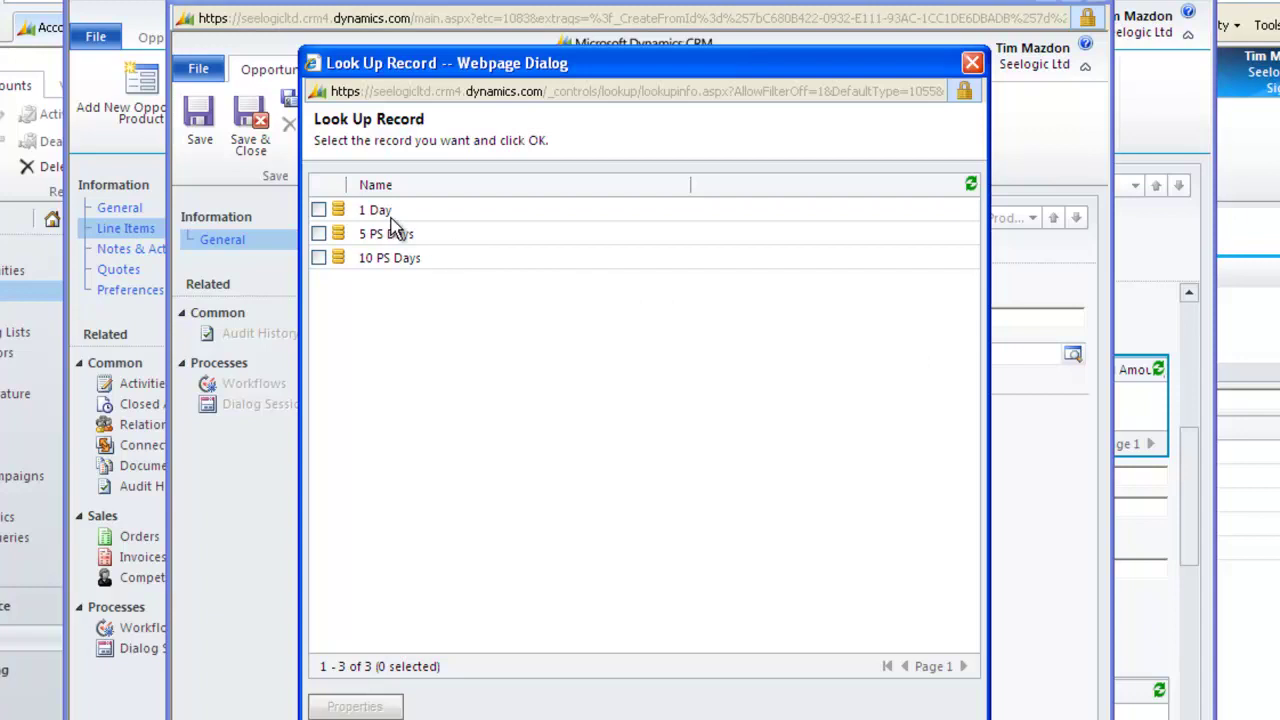
{"action": "left_click", "coordinate": [376, 266]}
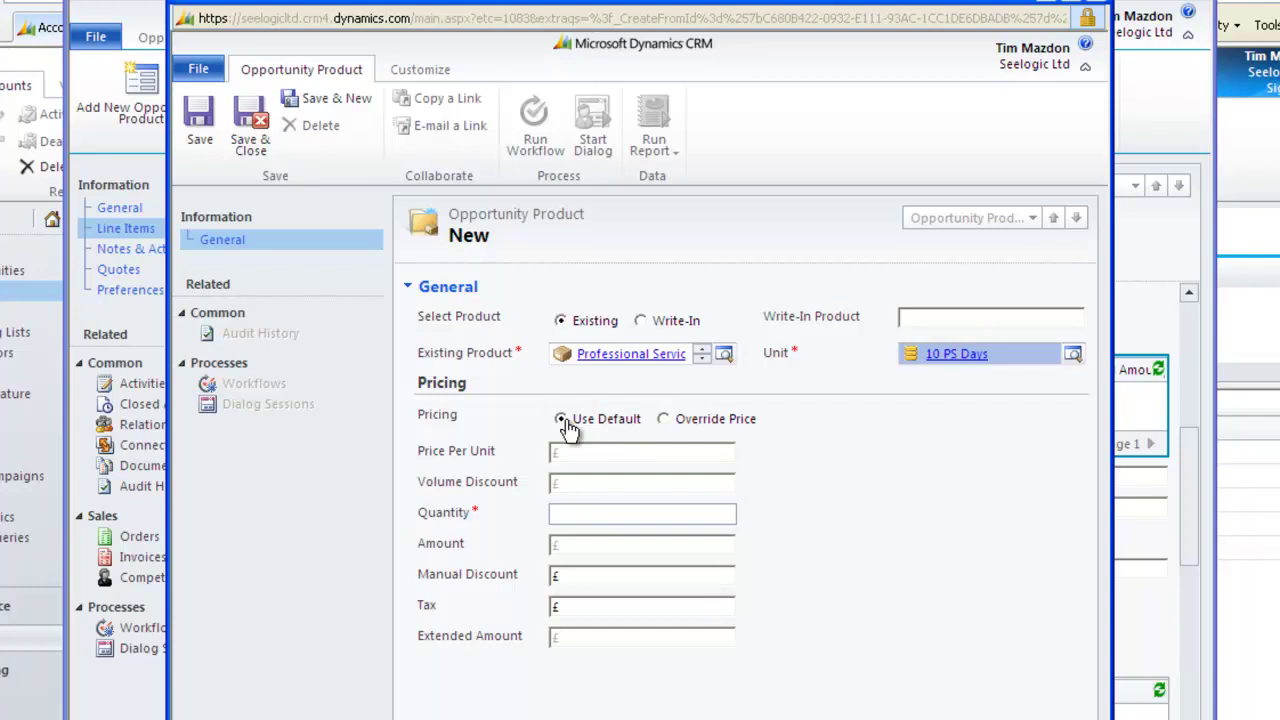
{"action": "left_click", "coordinate": [559, 514]}
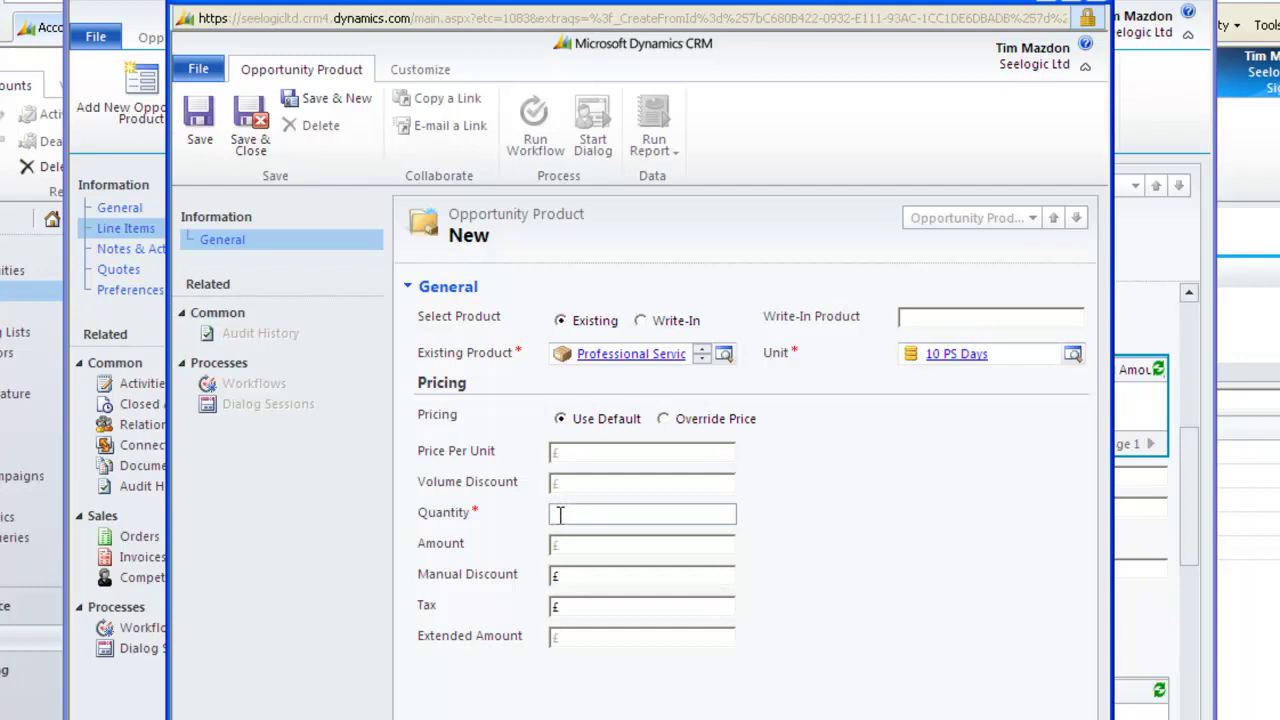
{"action": "type", "text": "2"}
{"action": "left_click", "coordinate": [198, 116]}
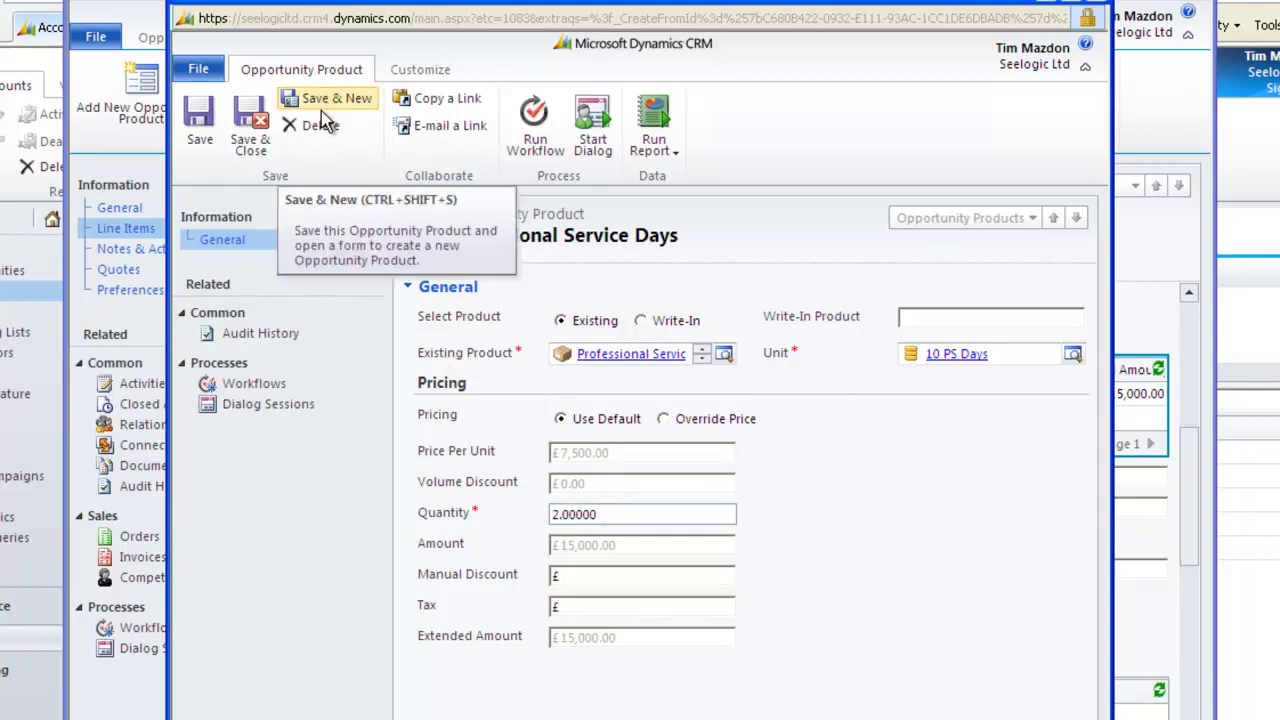
{"action": "left_click", "coordinate": [256, 122]}
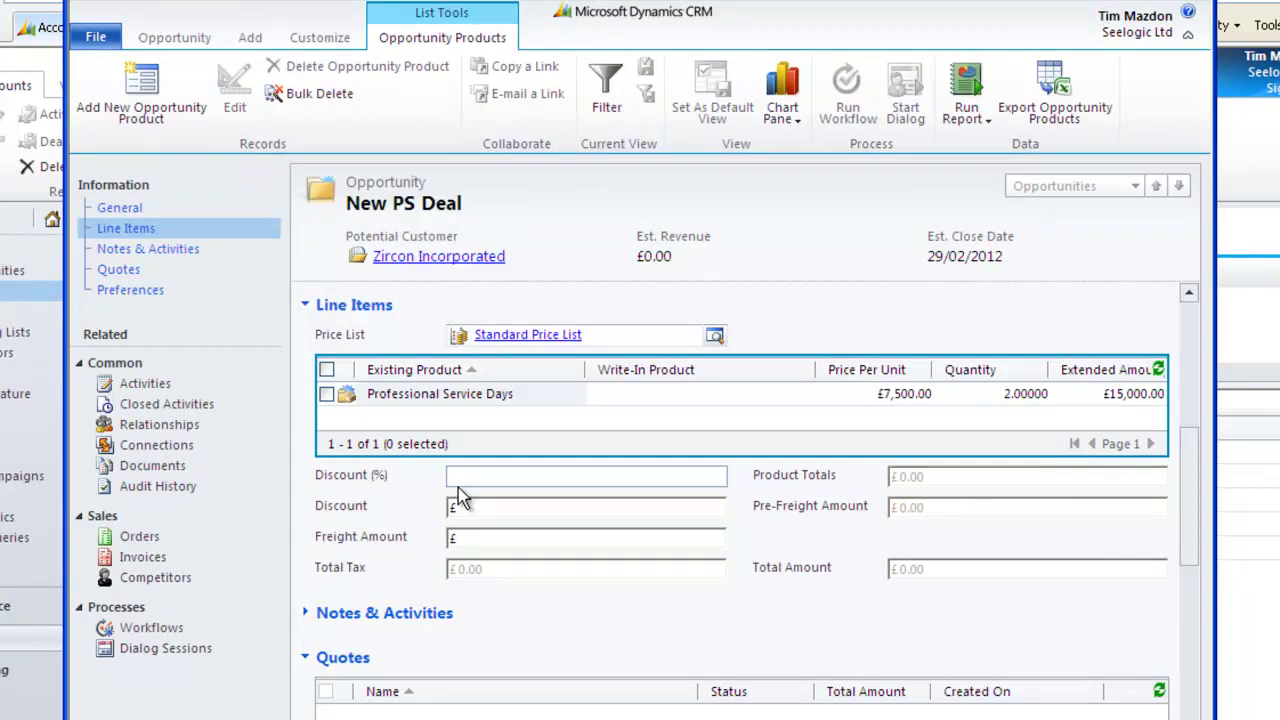
- Enter a 3% discount and a £100 freight amount, and recalculate the opportunity
{"action": "left_click", "coordinate": [492, 478]}
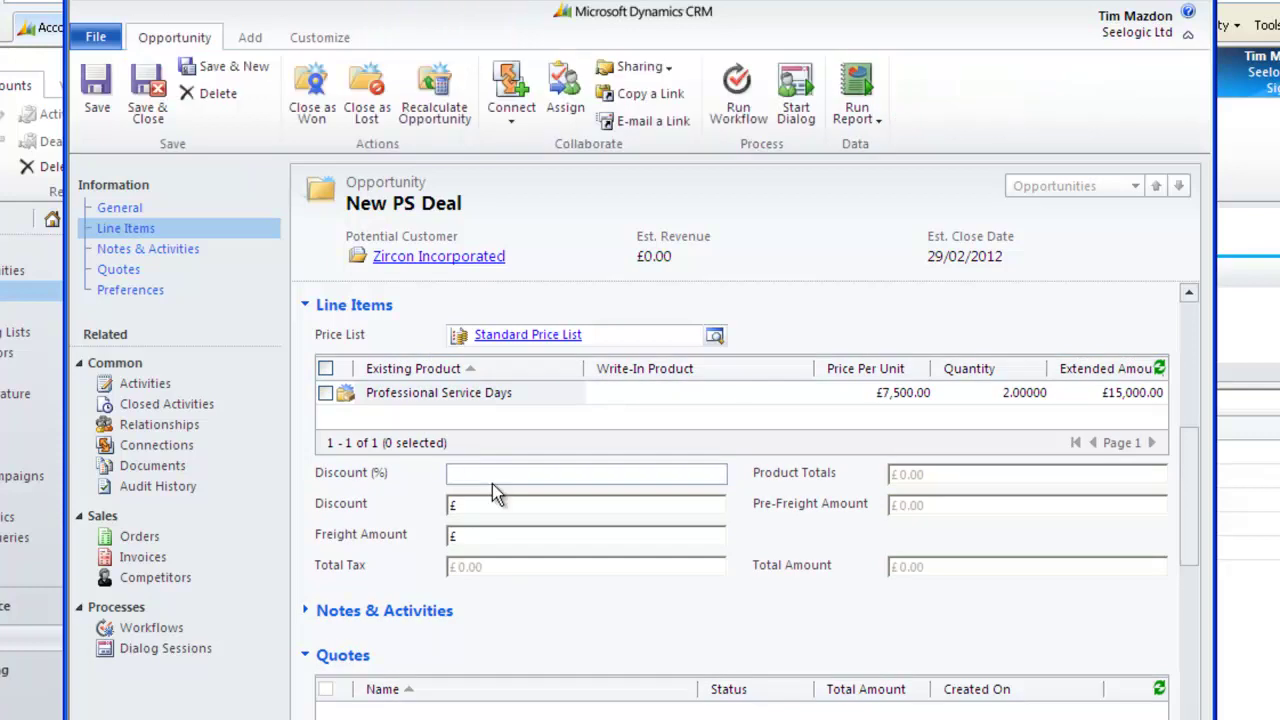
{"action": "type", "text": "3"}
{"action": "left_click", "coordinate": [485, 537]}
{"action": "type", "text": "100"}
{"action": "left_click", "coordinate": [434, 94]}
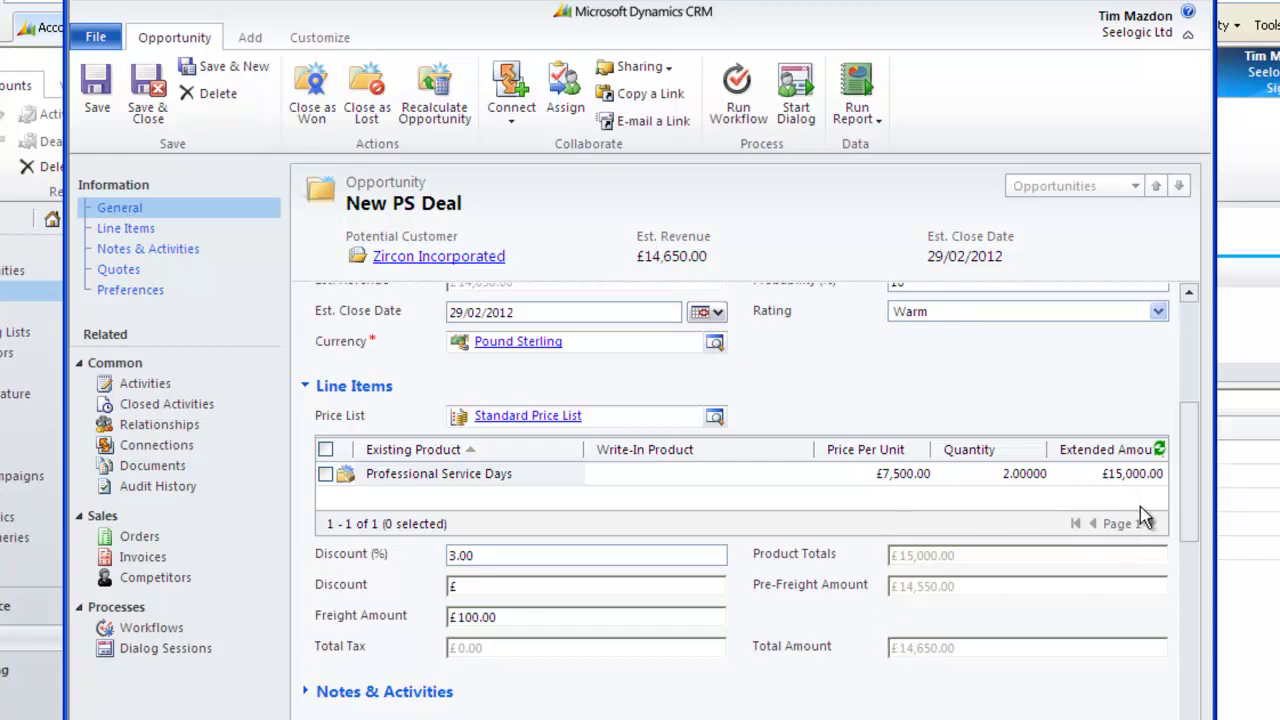
- Review the opportunity's forecast information and display the activities and records that can be added to it
{"action": "scroll", "coordinate": [1188, 492], "scroll_direction": "up", "scroll_amount": 3}
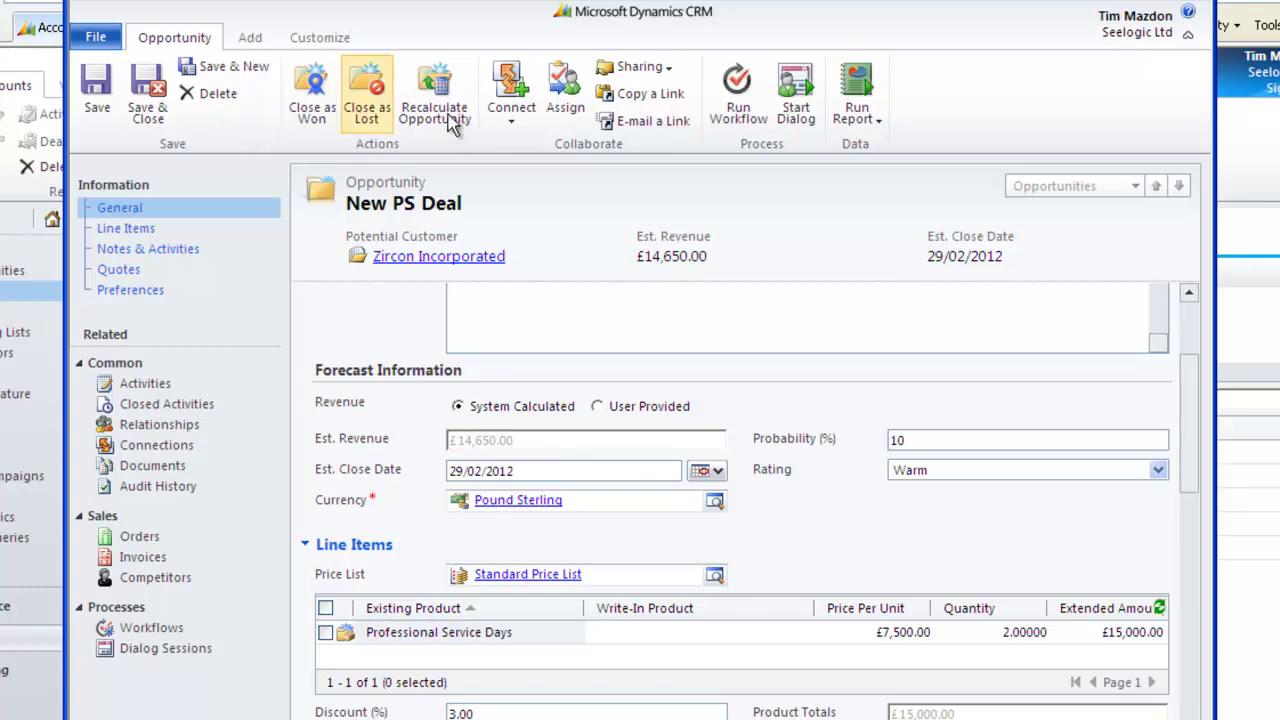
{"action": "left_click", "coordinate": [251, 40]}
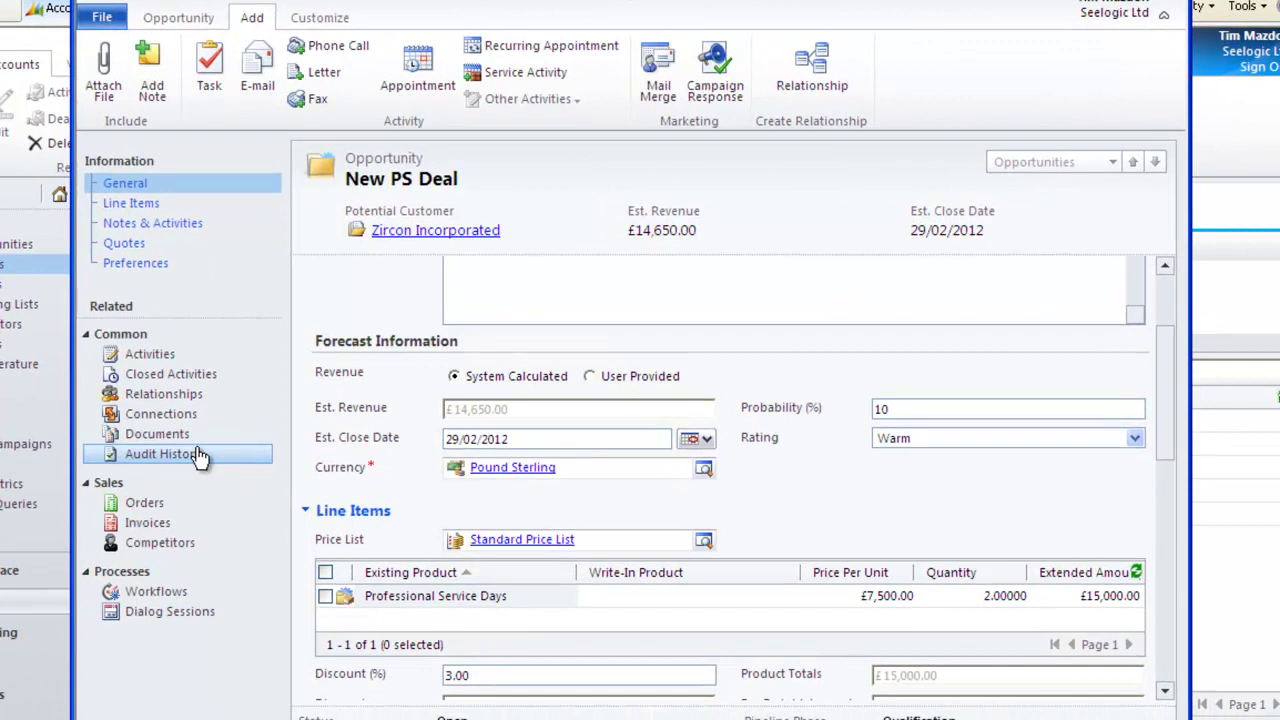
- Review the opportunity's product line item, general details and forecast information, and save and close the New PS Deal record
{"action": "left_click", "coordinate": [455, 610]}
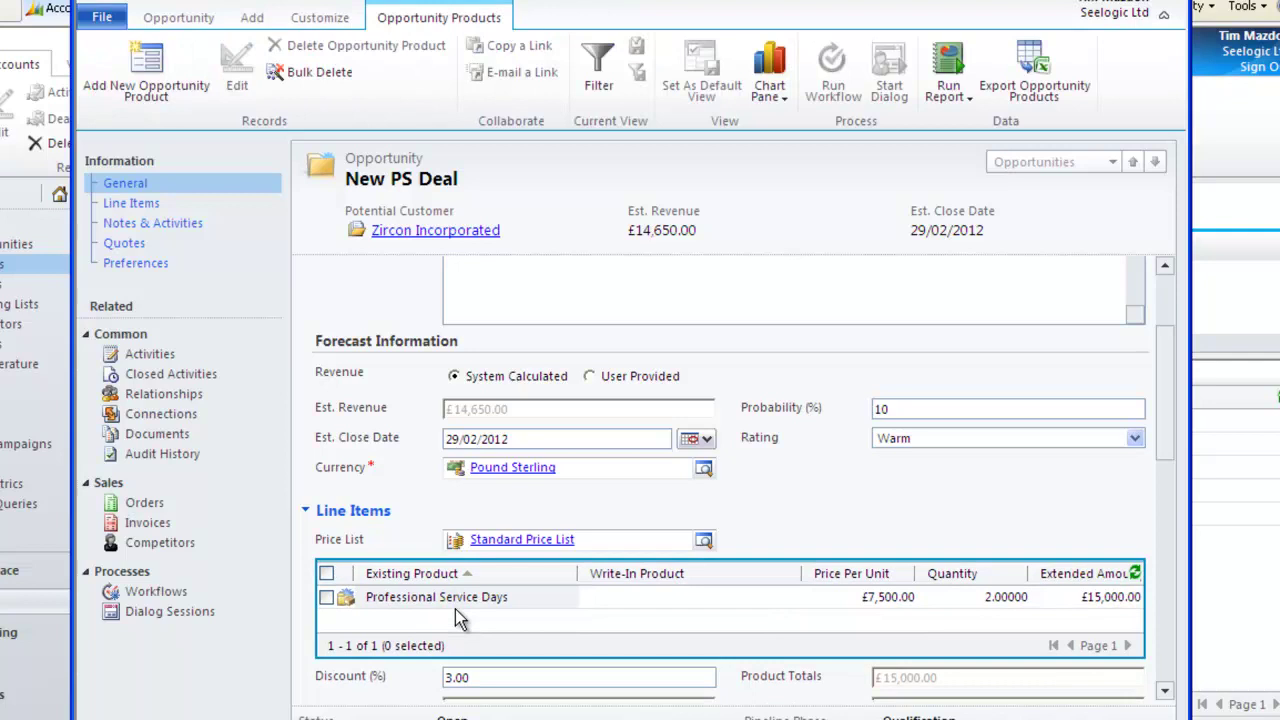
{"action": "left_click", "coordinate": [140, 187]}
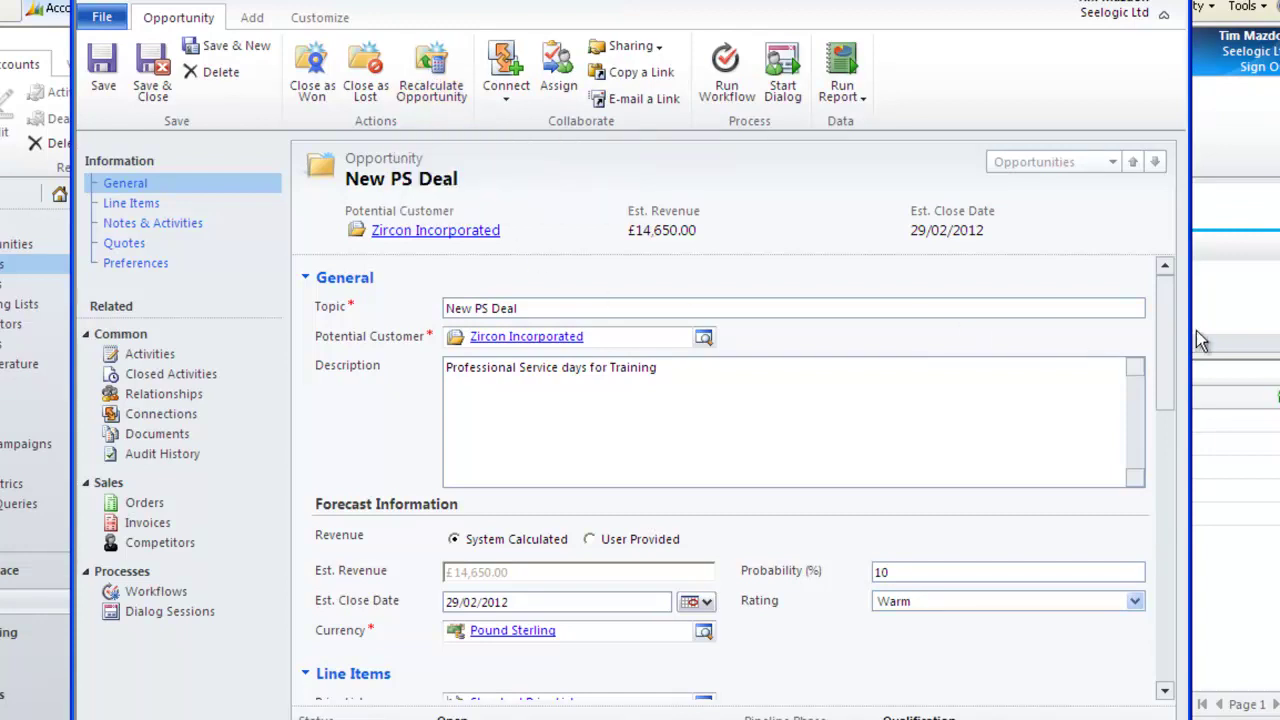
{"action": "left_click_drag", "start_coordinate": [1166, 329], "coordinate": [1161, 400]}
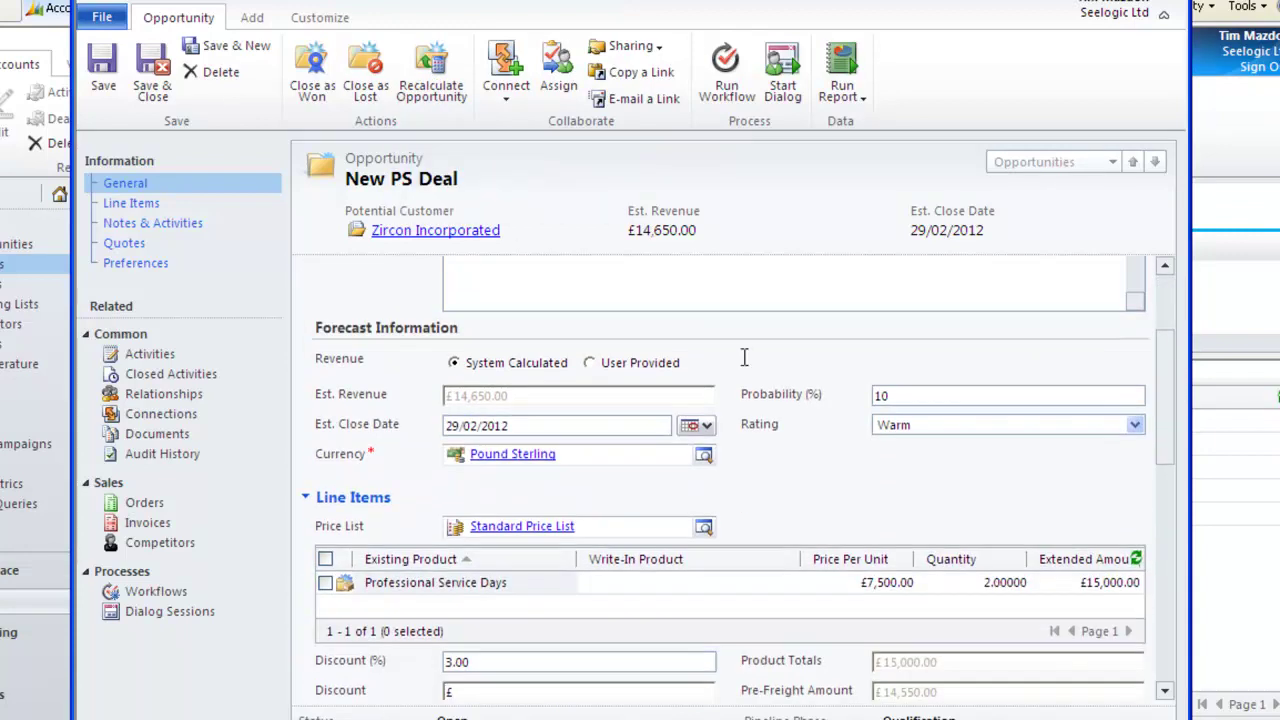
{"action": "left_click", "coordinate": [152, 72]}
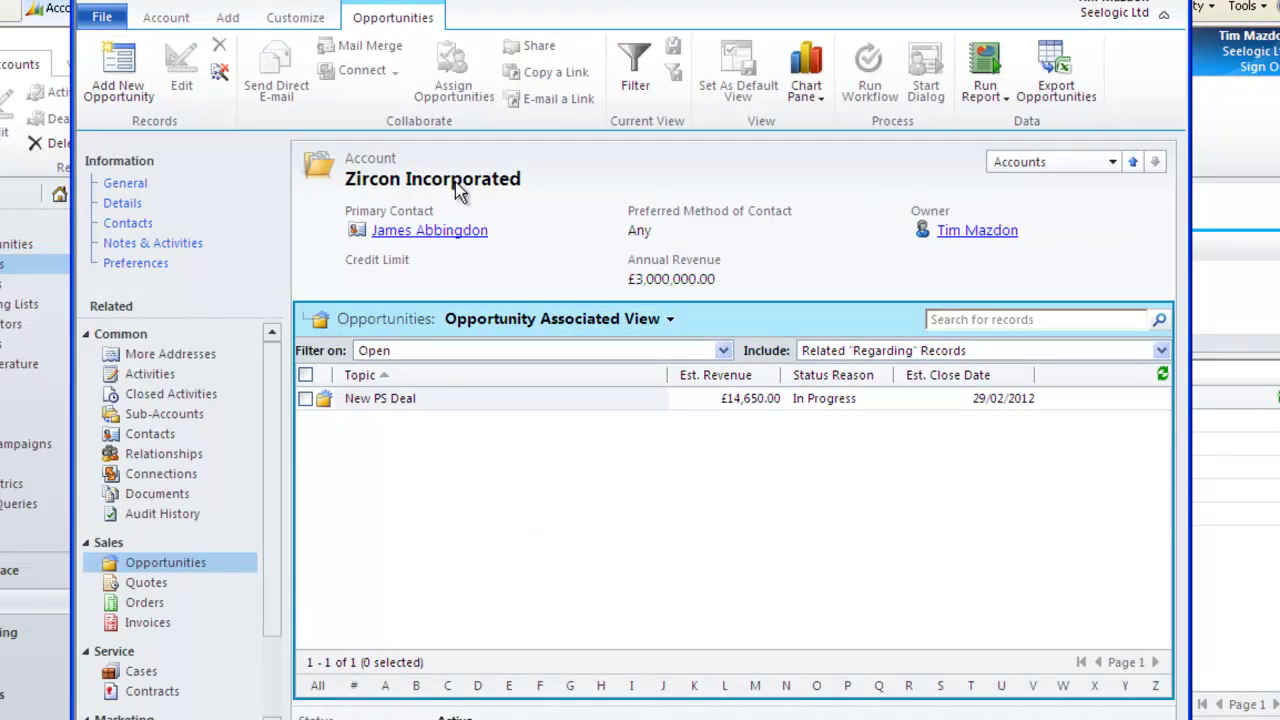
- Check the New PS Deal entry among the account's opportunities, and display the Opportunities list of the Sales area
{"action": "left_click", "coordinate": [400, 403]}
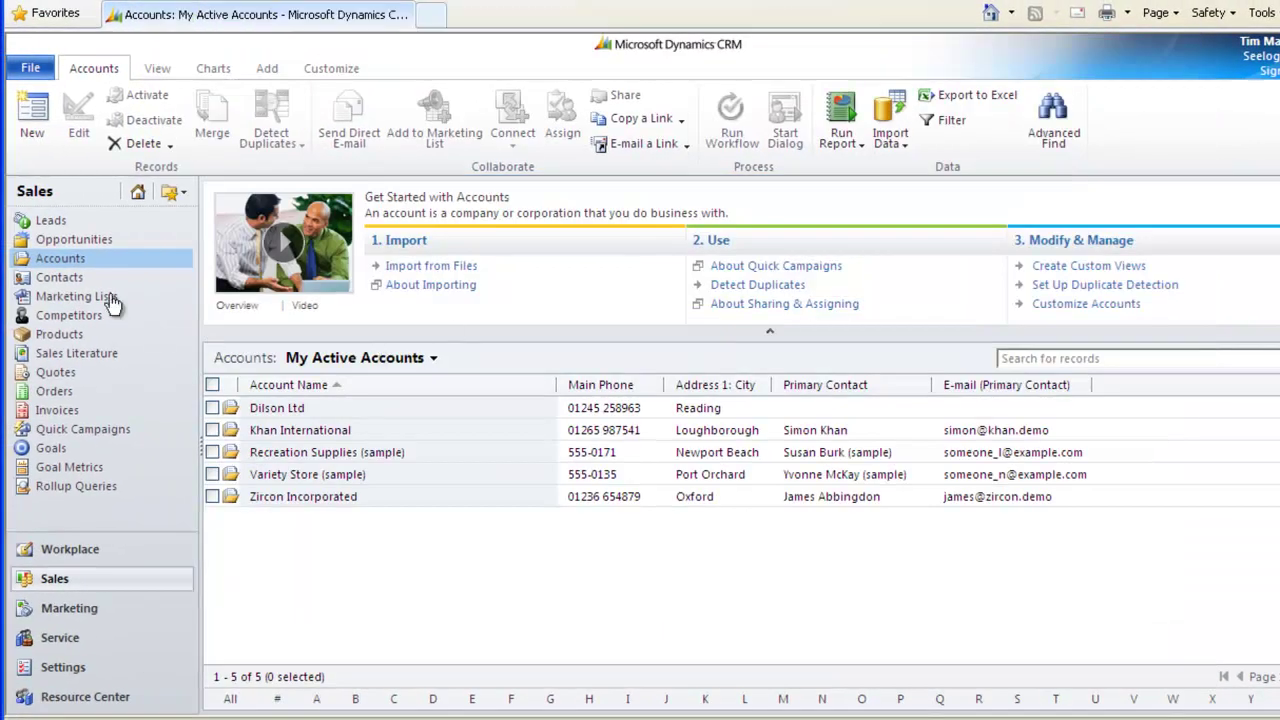
{"action": "left_click", "coordinate": [78, 241]}
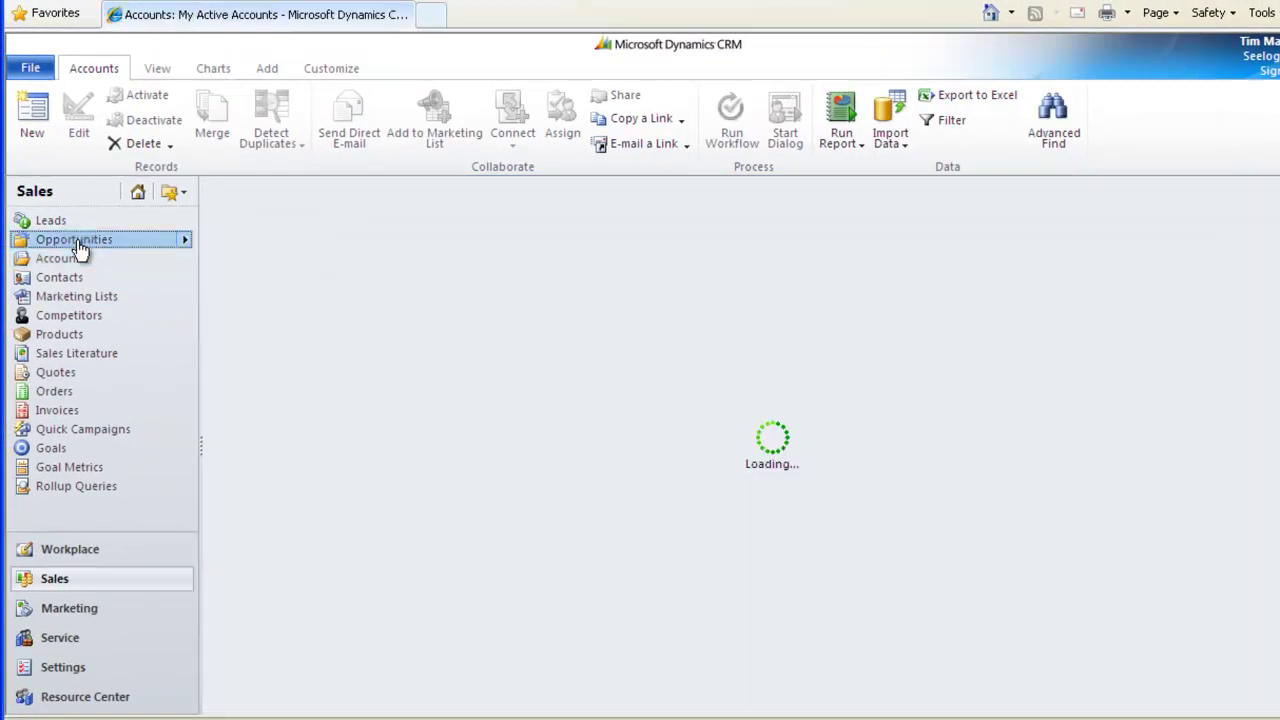